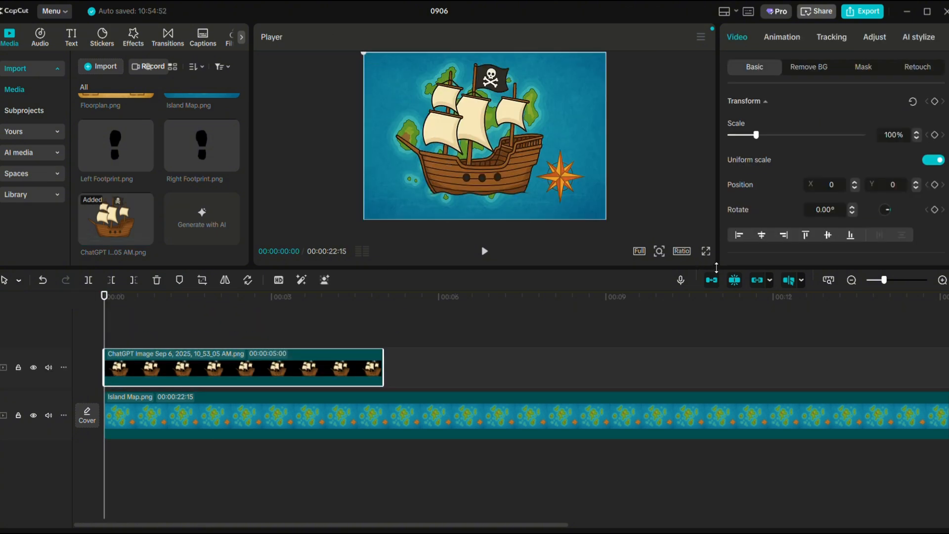
Scale the ship image to 12% beside the southern island and extend its clip to about 14:10.
drag(716, 267, 718, 356)
drag(299, 57, 540, 227)
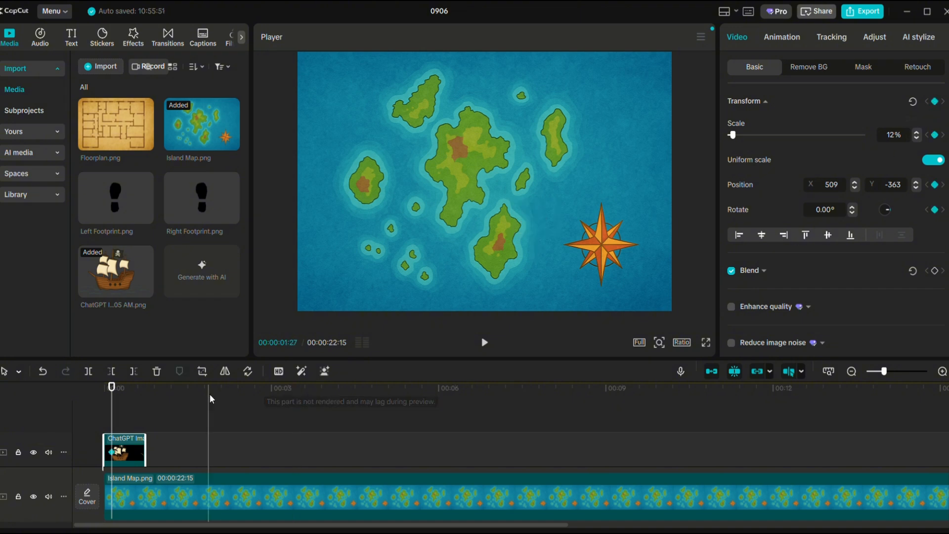
click(138, 452)
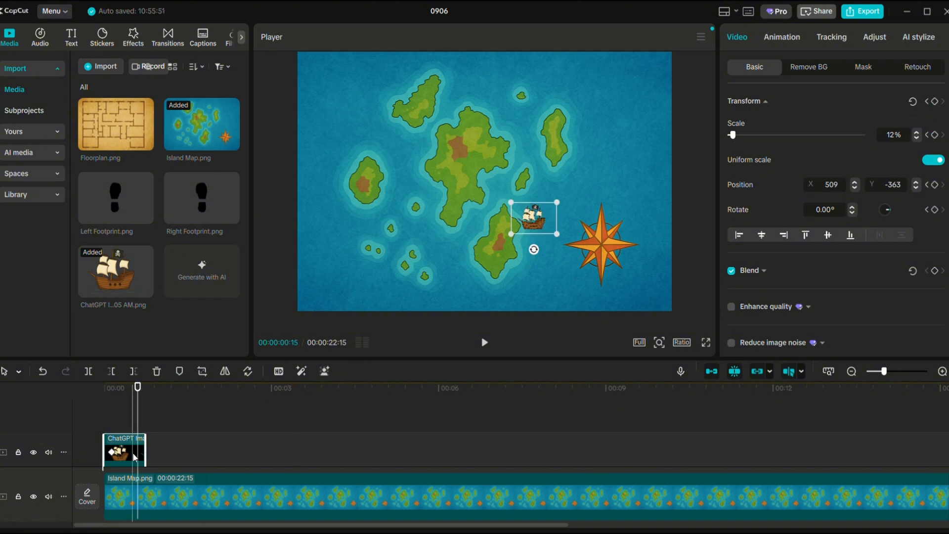
drag(145, 452, 903, 474)
Keyframe the ship at 00:23 and 01:15, moving it northeast to about X 693, Y -266 and X 1033, Y -91.
drag(139, 390, 146, 410)
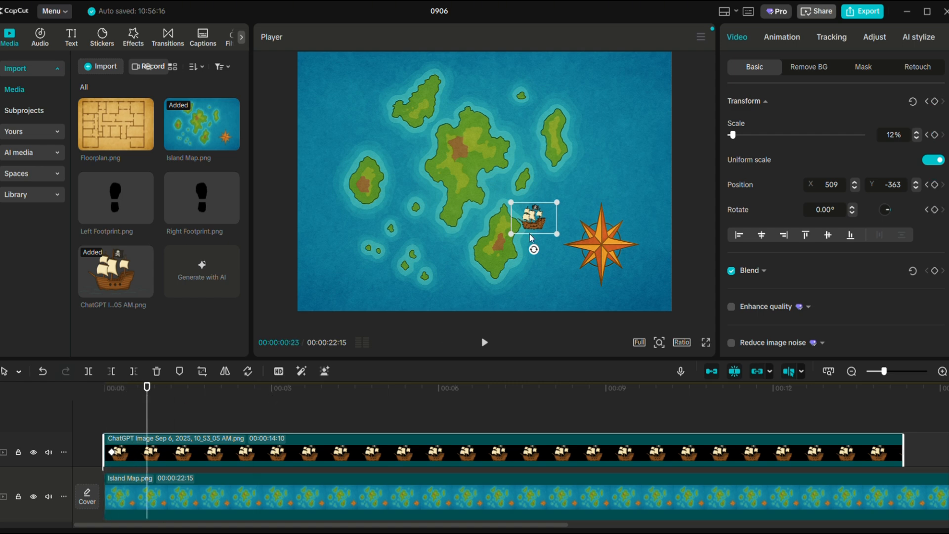
mouse_move(536, 221)
mouse_down()
mouse_move(559, 208)
mouse_move(546, 216)
mouse_up()
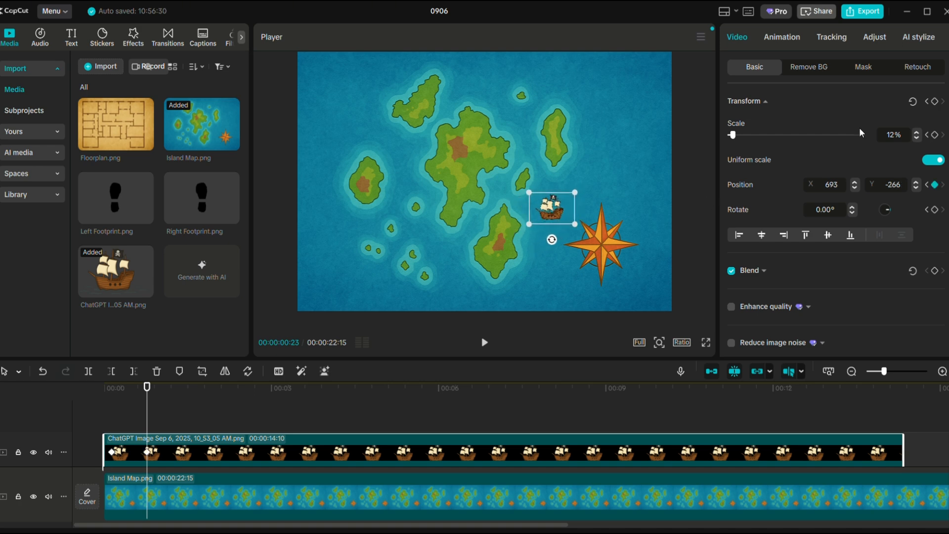
click(934, 101)
drag(145, 398, 188, 399)
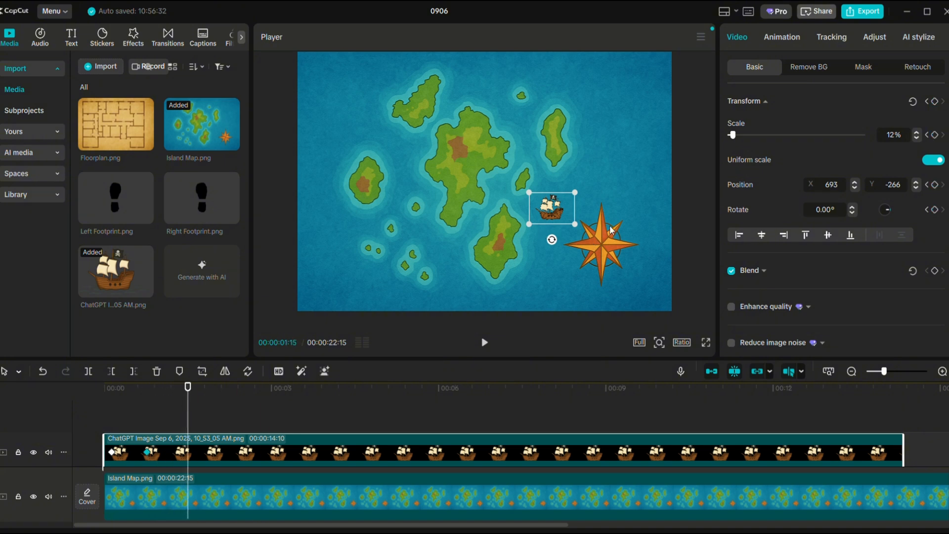
drag(557, 208, 591, 191)
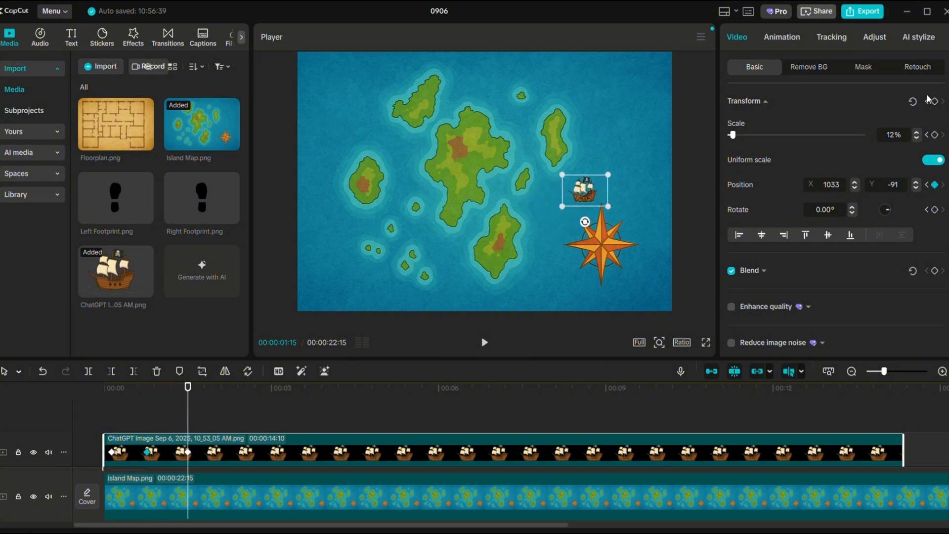
Keyframe the ship at 02:07, 03:05 and 04:03 so it curves up the map's east side to about X 1328, Y 985.
drag(188, 399, 228, 400)
drag(589, 189, 620, 157)
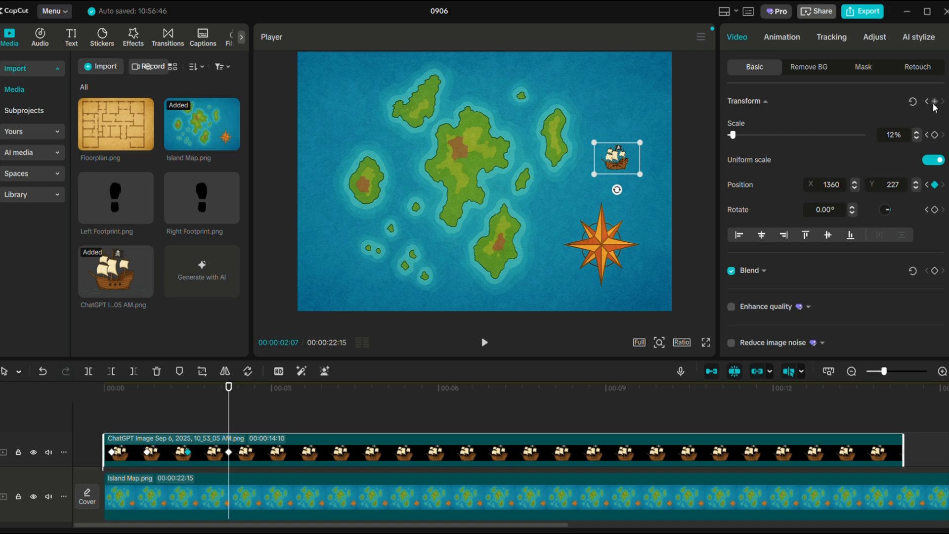
drag(229, 391, 280, 397)
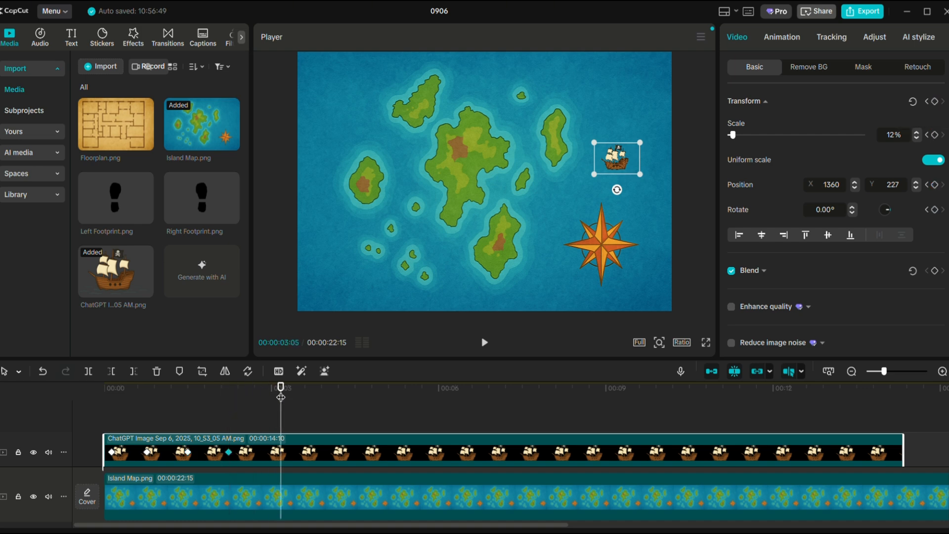
drag(620, 168, 627, 117)
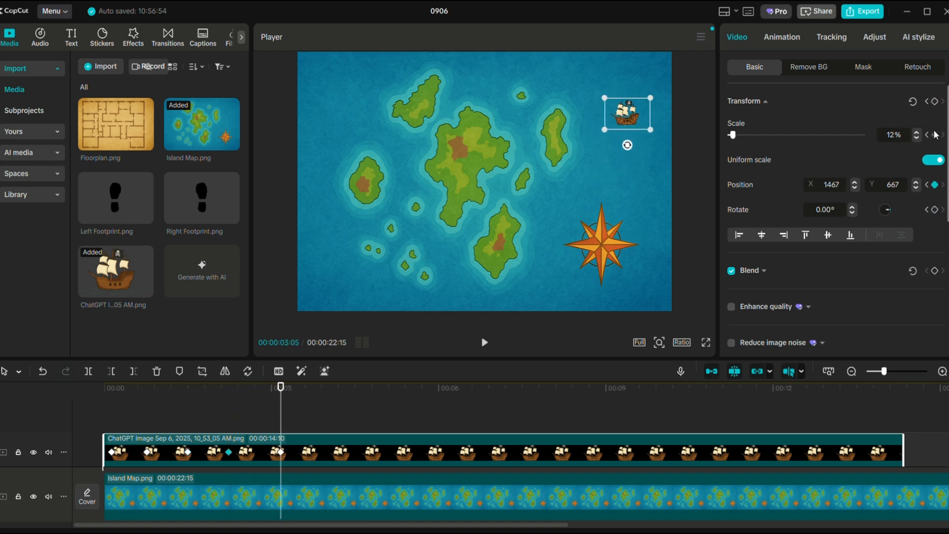
drag(282, 396, 332, 404)
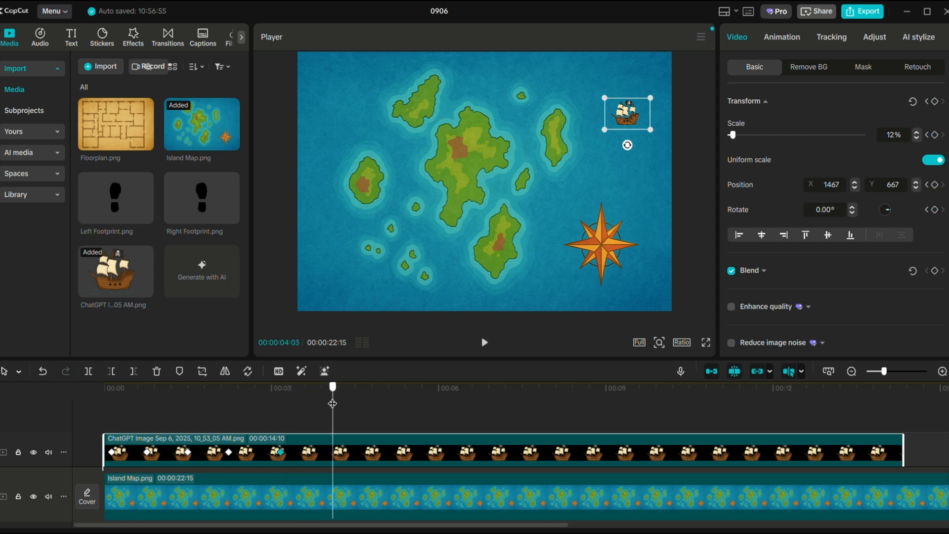
click(935, 101)
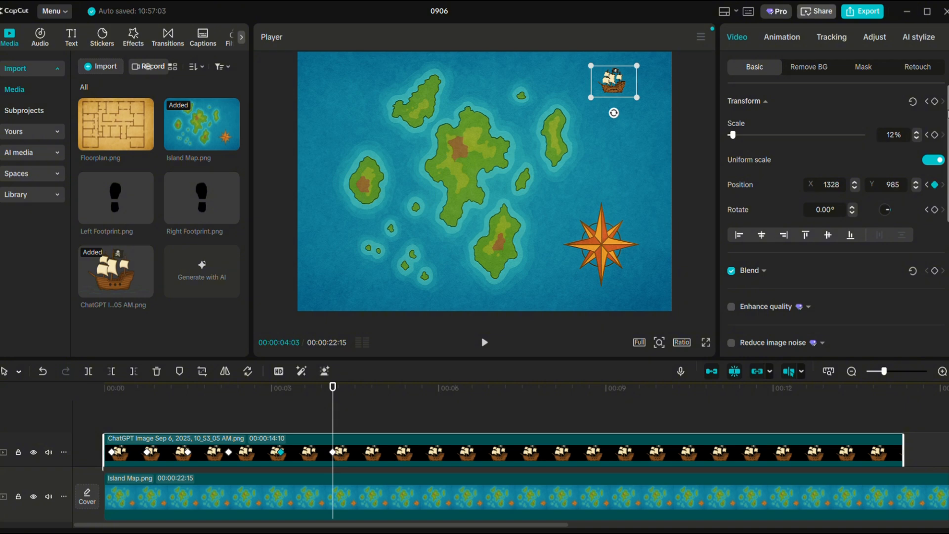
Keyframe the ship at 05:01, 06:05 and 07:05, moving it west along the northern edge to about X -288, Y 1011.
drag(334, 388, 385, 390)
drag(618, 82, 564, 77)
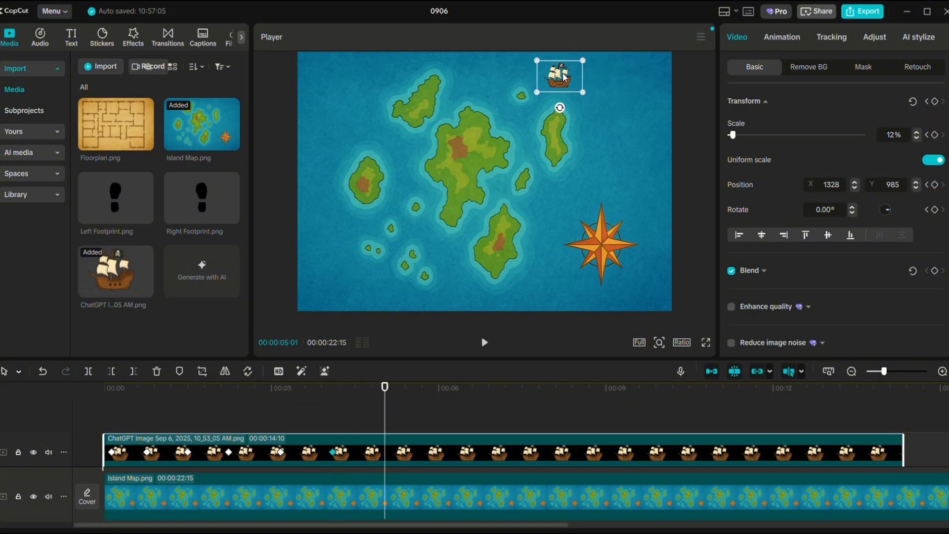
click(934, 102)
drag(385, 388, 448, 389)
drag(561, 80, 510, 79)
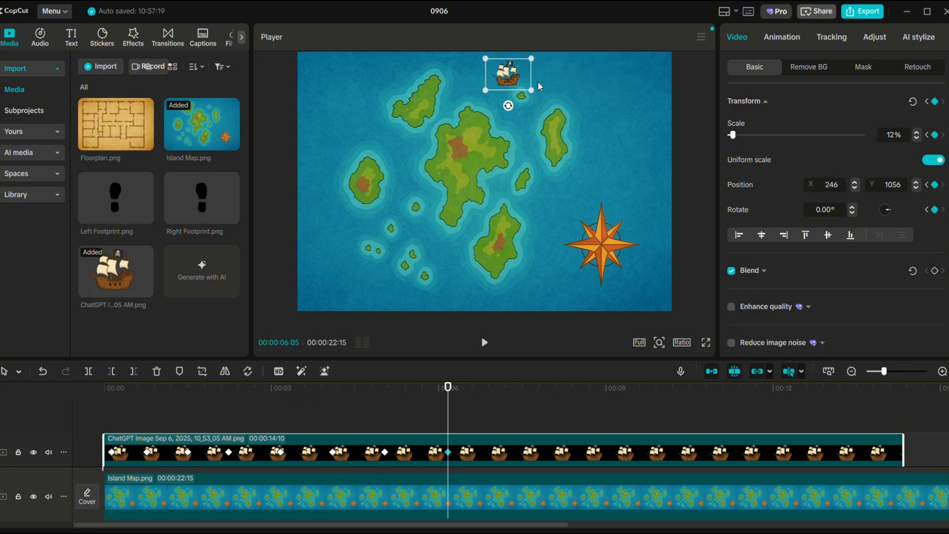
drag(448, 388, 503, 389)
drag(509, 77, 457, 82)
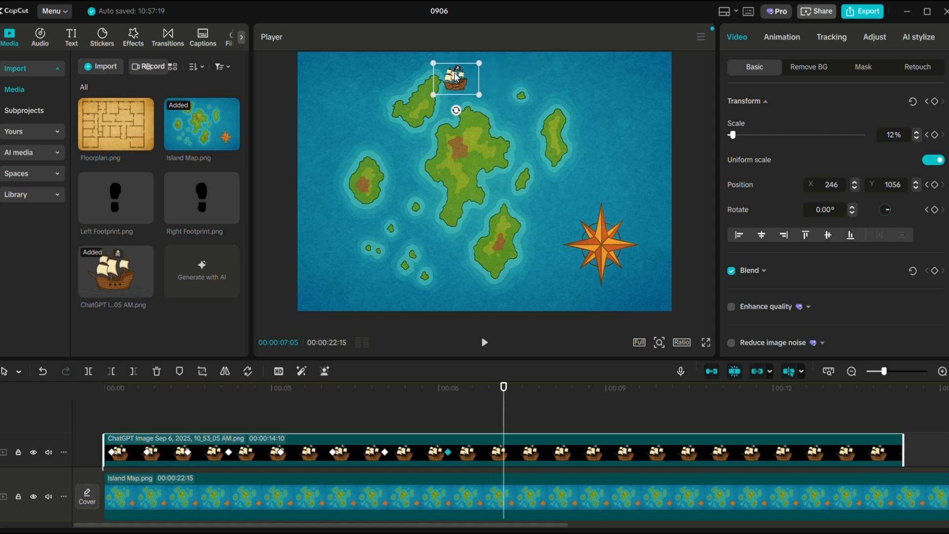
click(934, 102)
Trim the ship clip to about 8:12 and play the animation from the start.
drag(904, 454, 572, 456)
drag(504, 388, 83, 410)
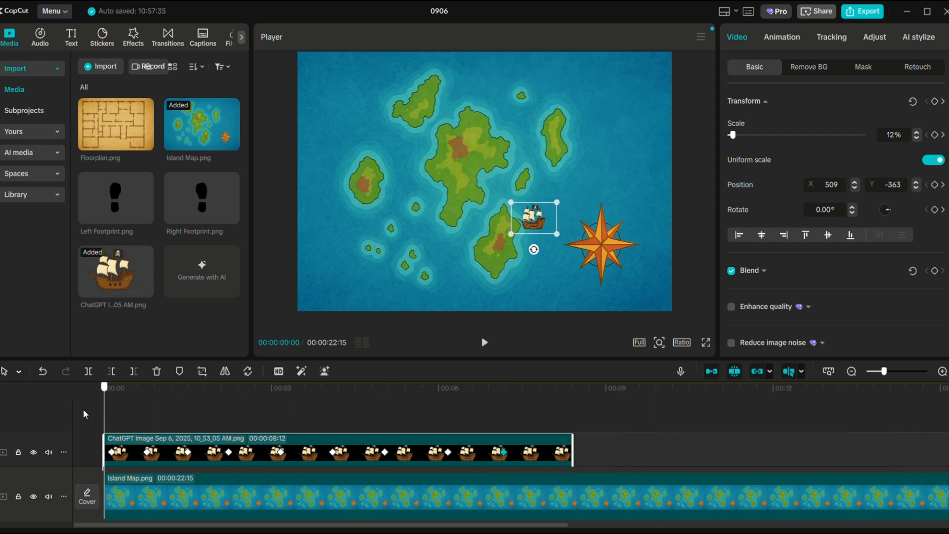
key(space)
key(space)
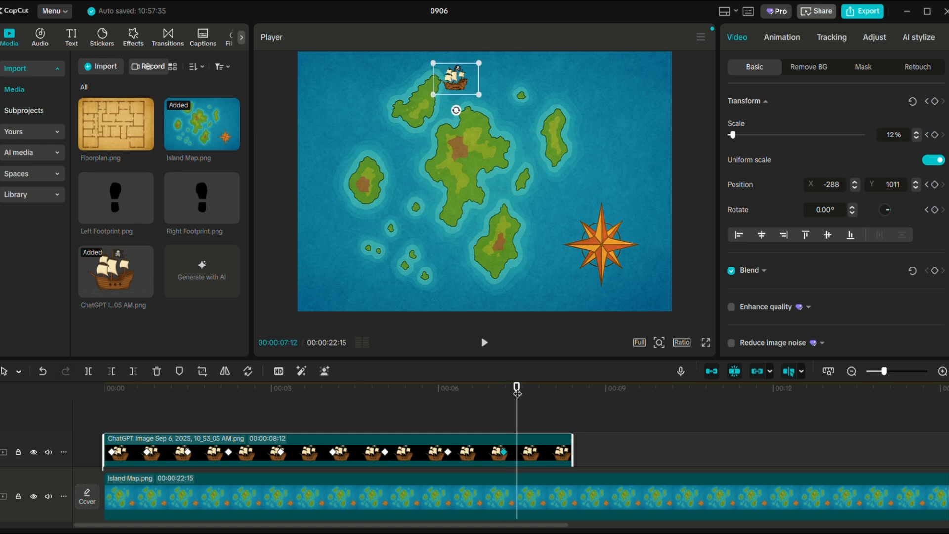
Add a default text clip above the ship clip near its start and replace the wording with "-".
click(71, 37)
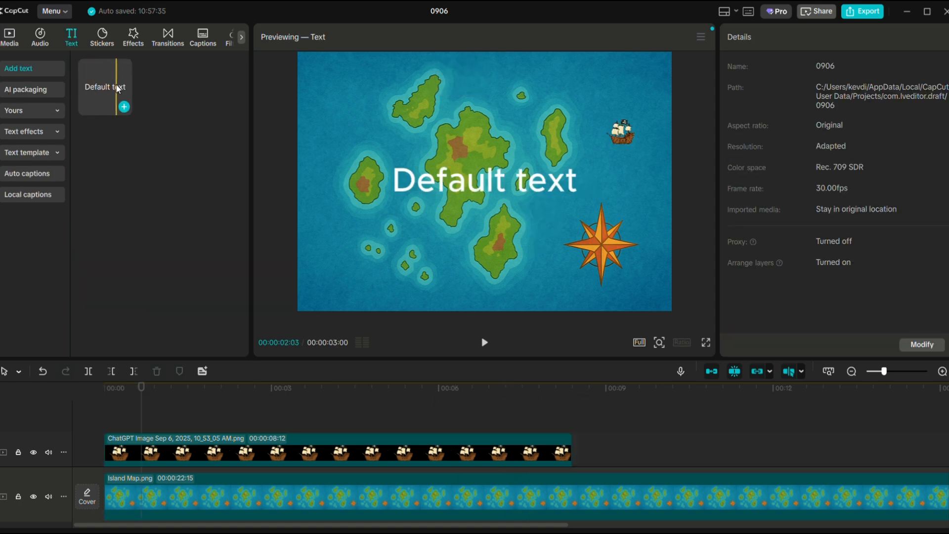
drag(118, 90, 117, 418)
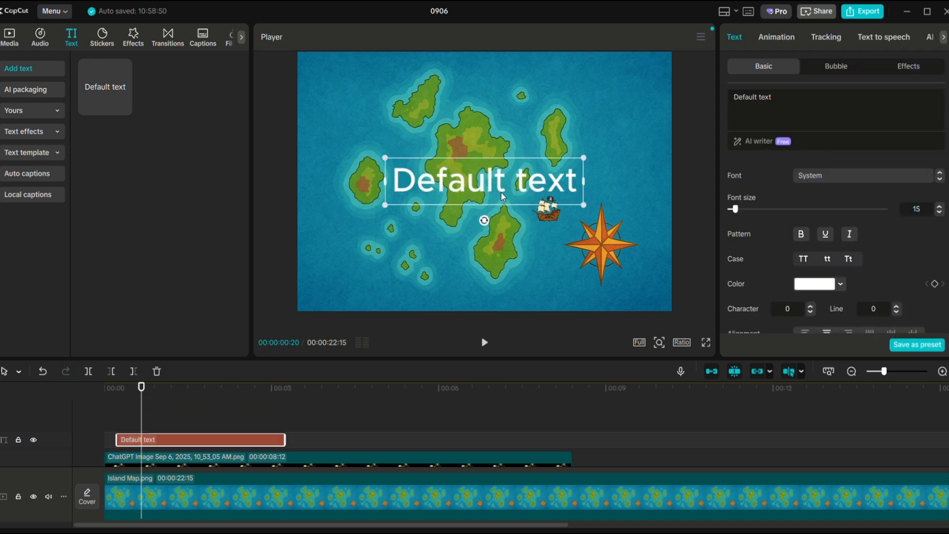
drag(811, 99, 713, 103)
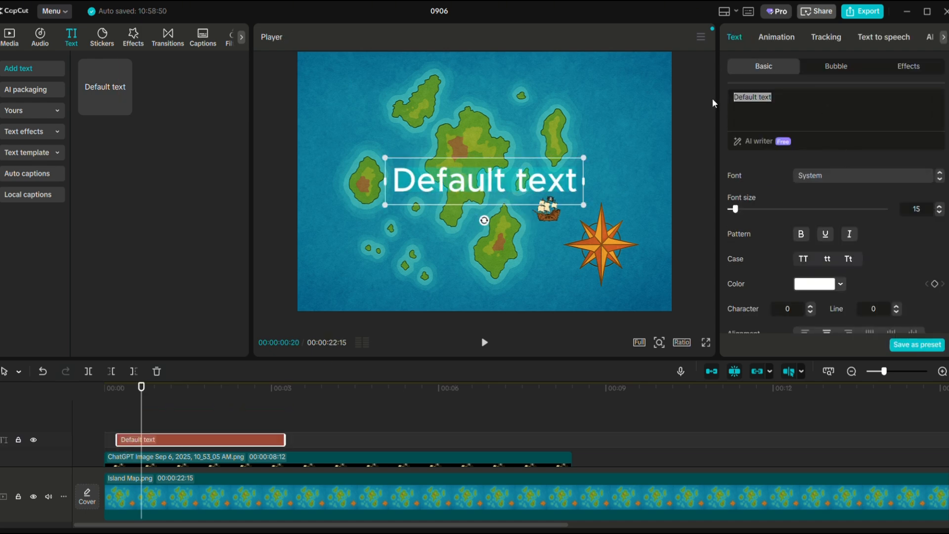
key(BackSpace)
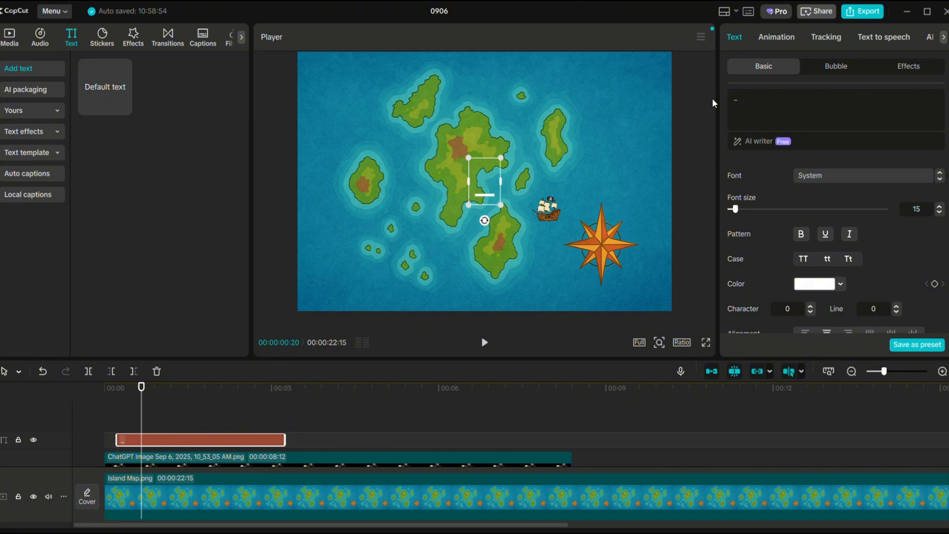
text(_)
key(BackSpace)
text(-)
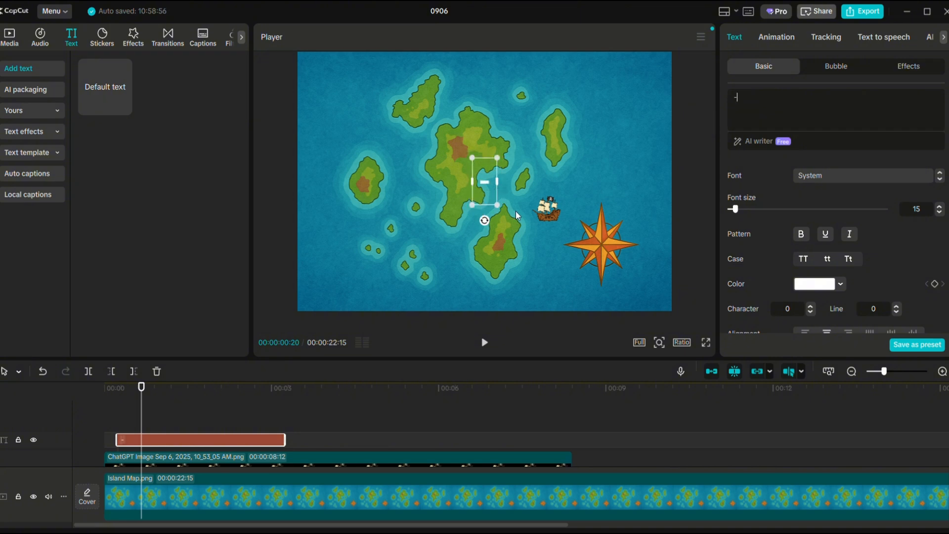
Color the dash red (F70909) and move it between the southern island's shore and the ship.
click(839, 284)
click(902, 305)
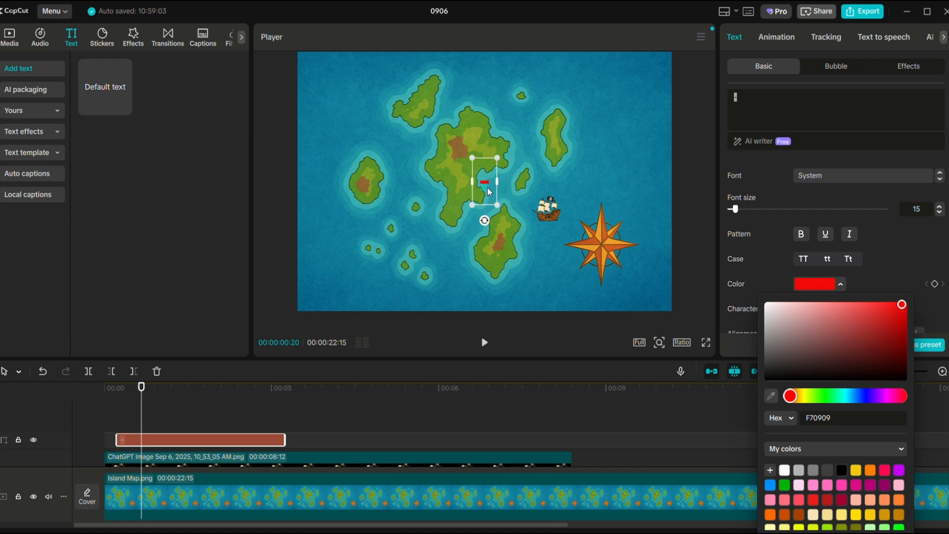
click(485, 191)
drag(486, 191, 529, 227)
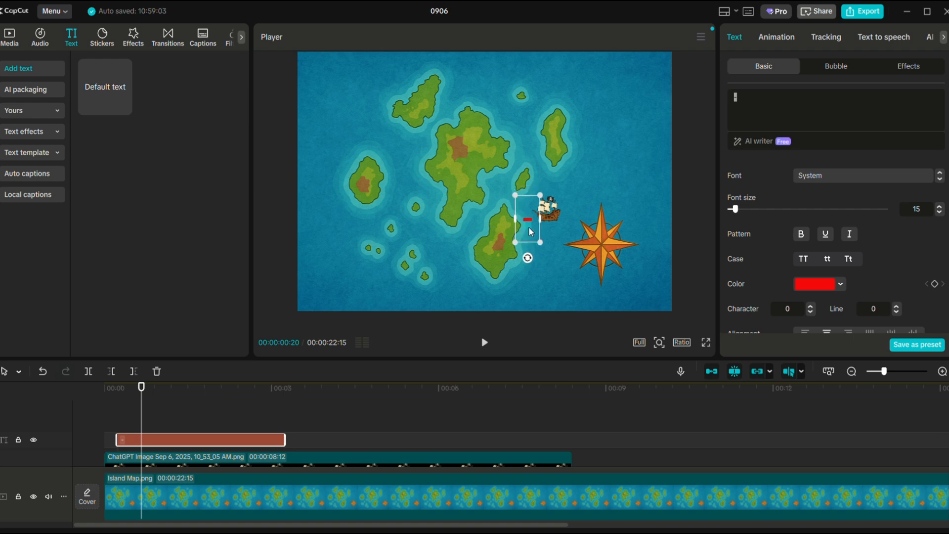
Adjust the dash clip to run from 00:17 to near the ship clip's end, and tilt the dash along the route.
drag(285, 440, 565, 439)
mouse_move(141, 387)
mouse_down()
mouse_move(123, 392)
mouse_move(134, 391)
mouse_up()
drag(117, 438, 135, 435)
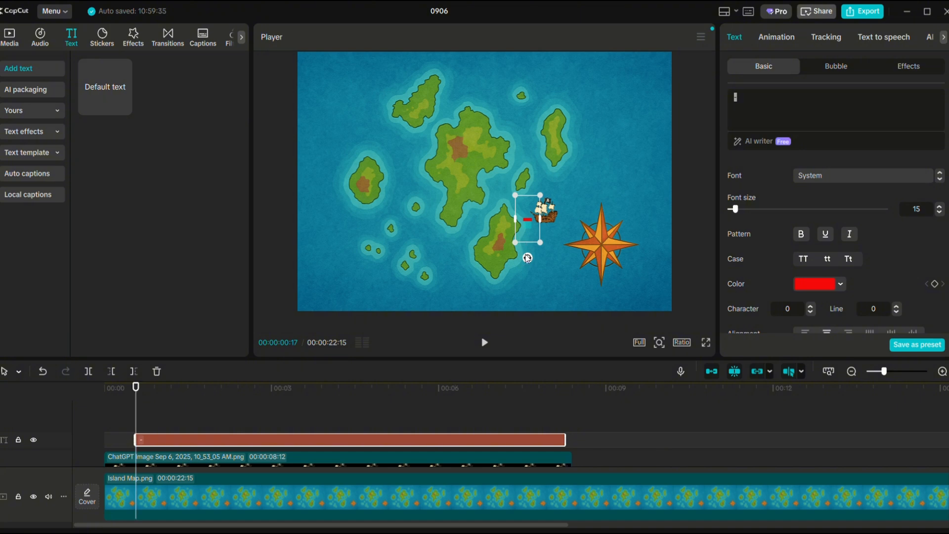
drag(528, 257, 528, 236)
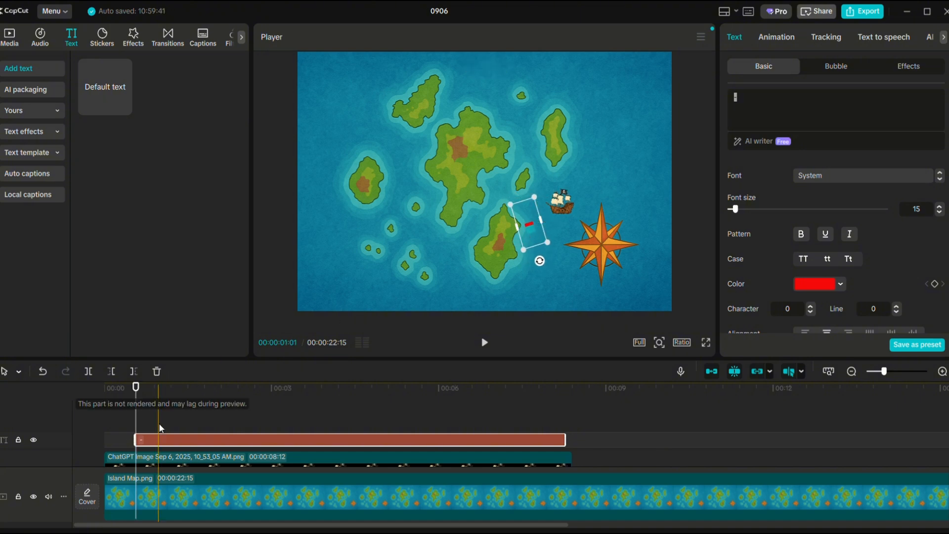
Paste a copy of the red dash starting at 00:27, place it ahead of the first, and rotate it to about -22.78°.
drag(136, 389, 155, 394)
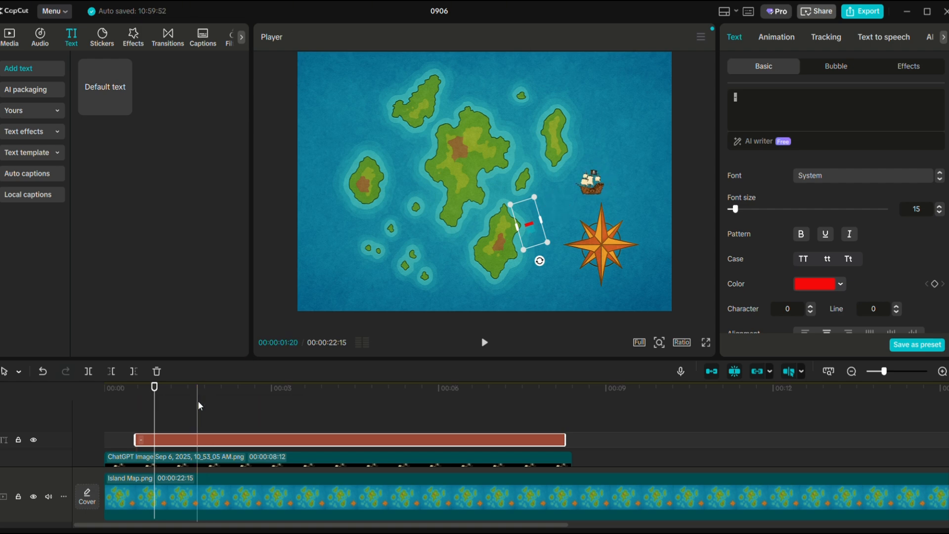
key(ctrl+v)
drag(233, 440, 194, 440)
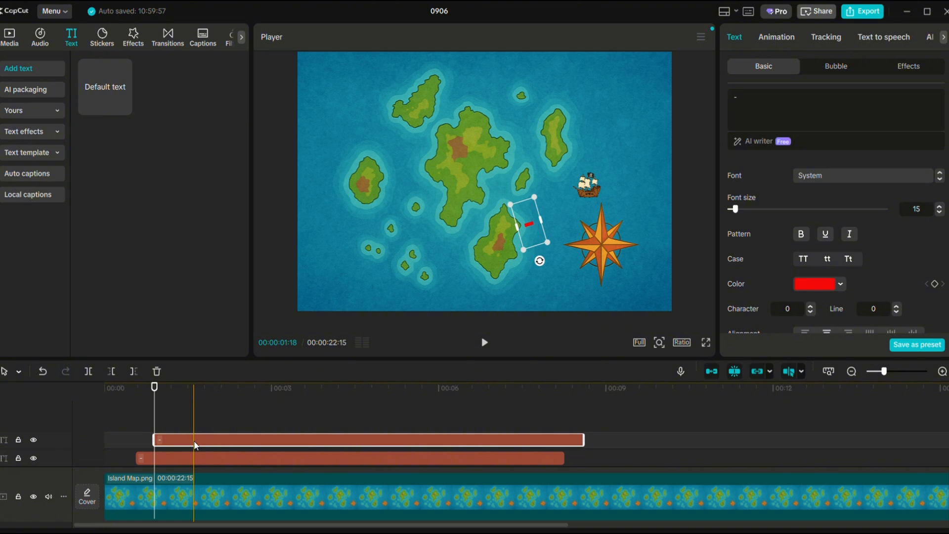
mouse_move(155, 392)
mouse_down()
mouse_move(180, 396)
mouse_move(156, 398)
mouse_up()
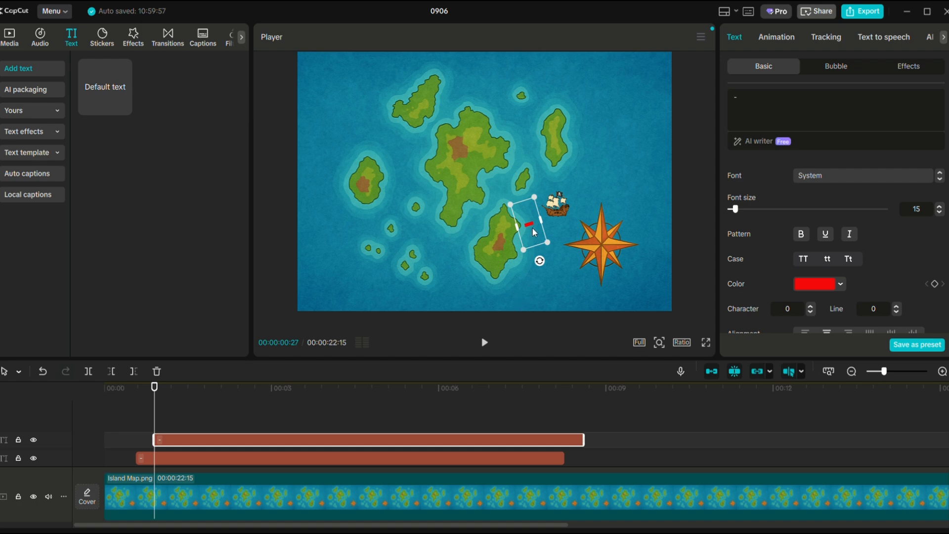
drag(535, 233, 556, 259)
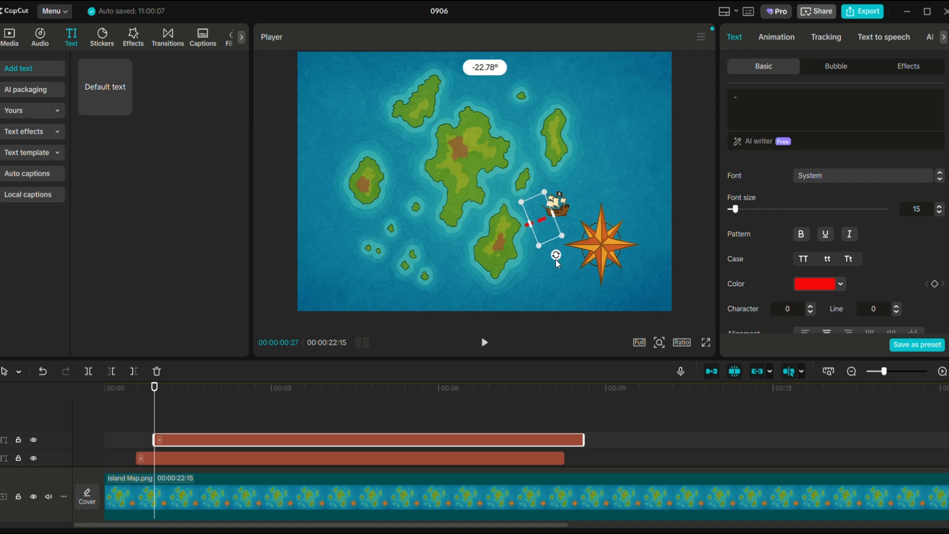
Continue the red dashed trail behind the ship along its curved route up to about 06:04.
mouse_move(154, 395)
mouse_down()
mouse_move(131, 398)
mouse_move(166, 397)
mouse_up()
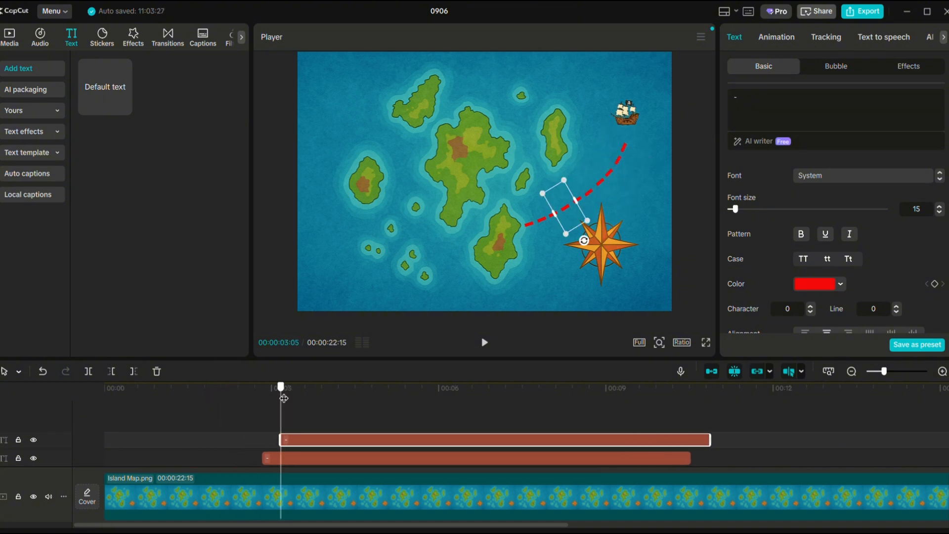
drag(283, 398, 445, 388)
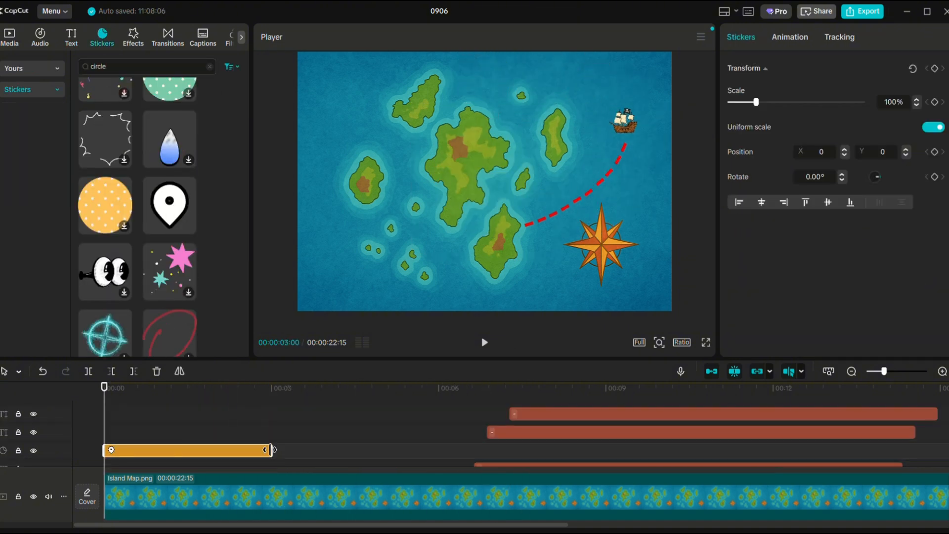
Extend the map pin sticker clip to about 14:29, scale it to 15%, and place it on the southern island beside the ship's start.
drag(270, 450, 368, 450)
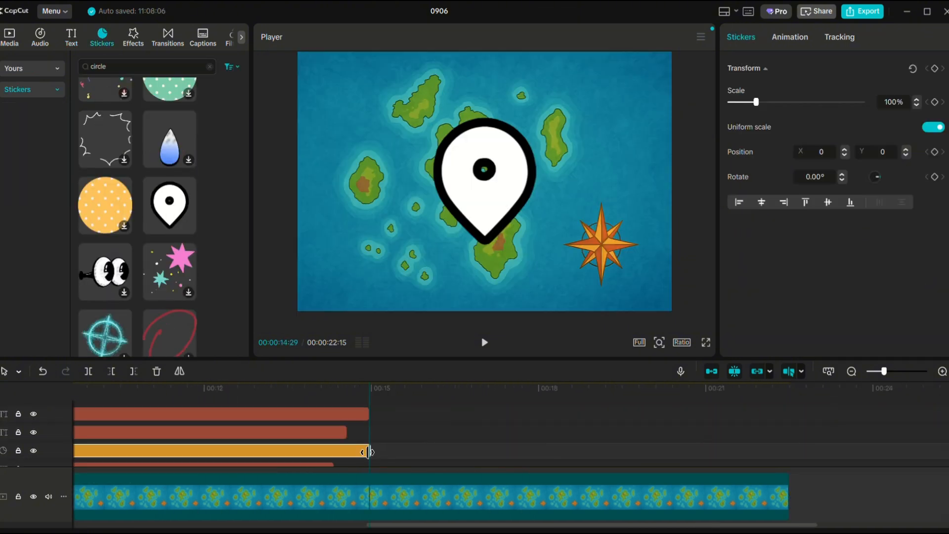
drag(557, 106, 515, 223)
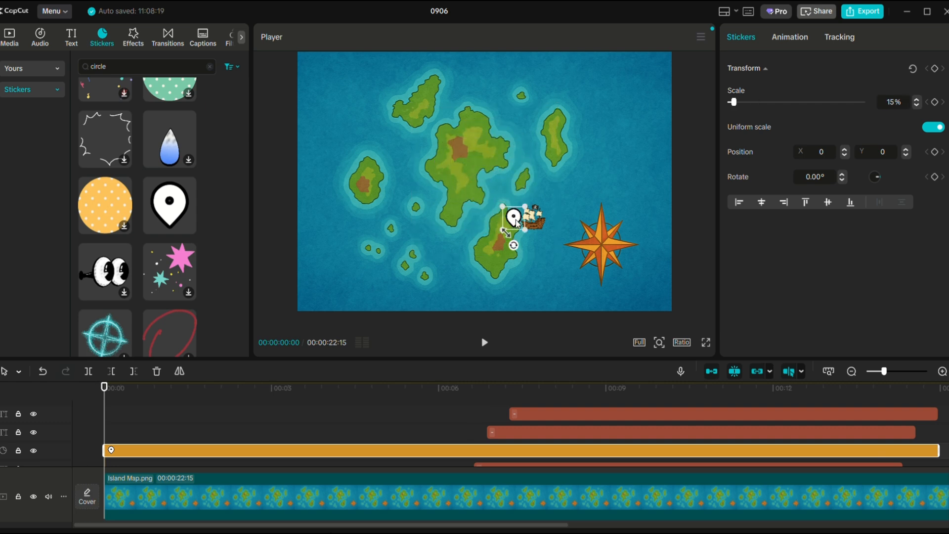
Search the stickers for "cross" and add the pink outlined cross to the timeline.
click(148, 66)
text(cross)
key(Return)
scroll(168, 208, down, 3)
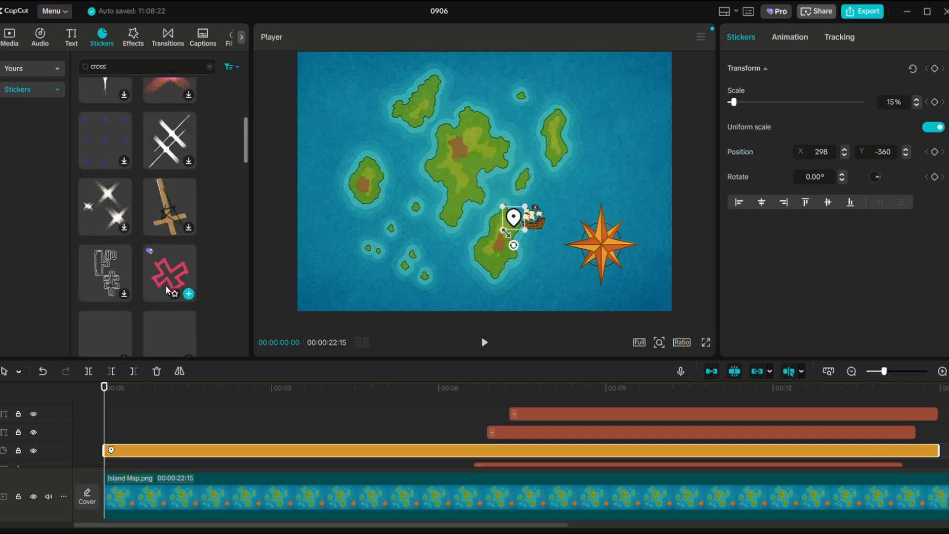
mouse_move(175, 220)
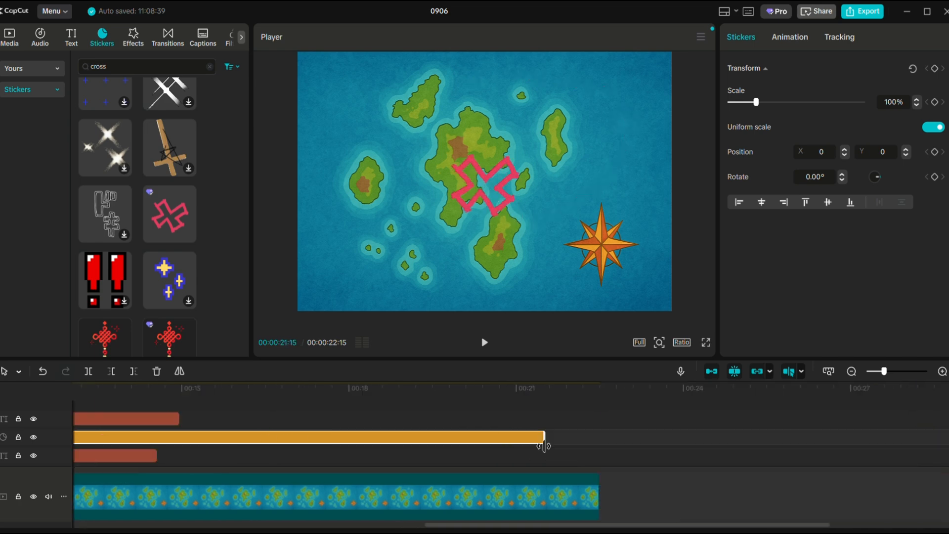
Scale the pink cross sticker to 34%, place it on the northwestern island, and preview the animation full screen.
drag(535, 237, 511, 209)
drag(489, 193, 452, 111)
drag(435, 91, 446, 118)
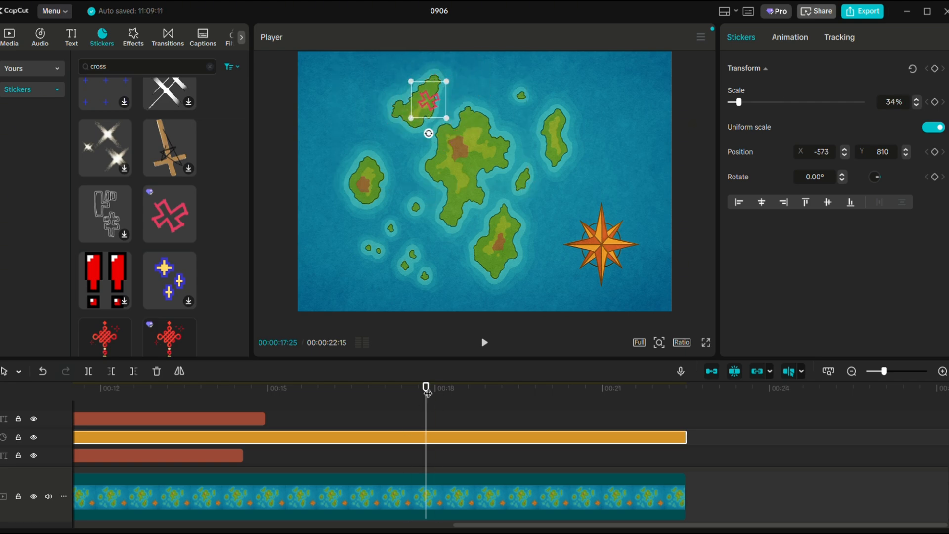
drag(426, 386, 156, 383)
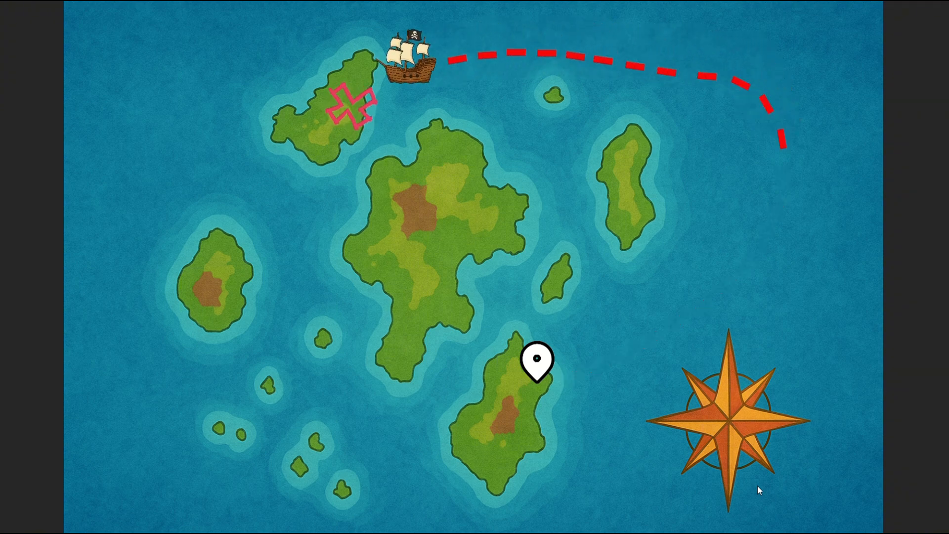
key(Escape)
Extend the red dash clips that finish early so they all end with the map clip at 12:13.
scroll(467, 501, down, 10)
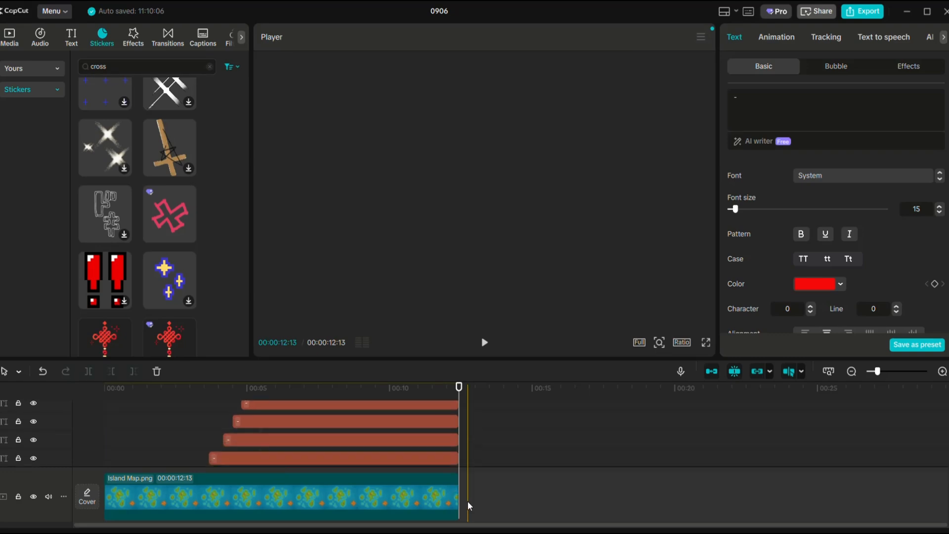
scroll(767, 428, up, 5)
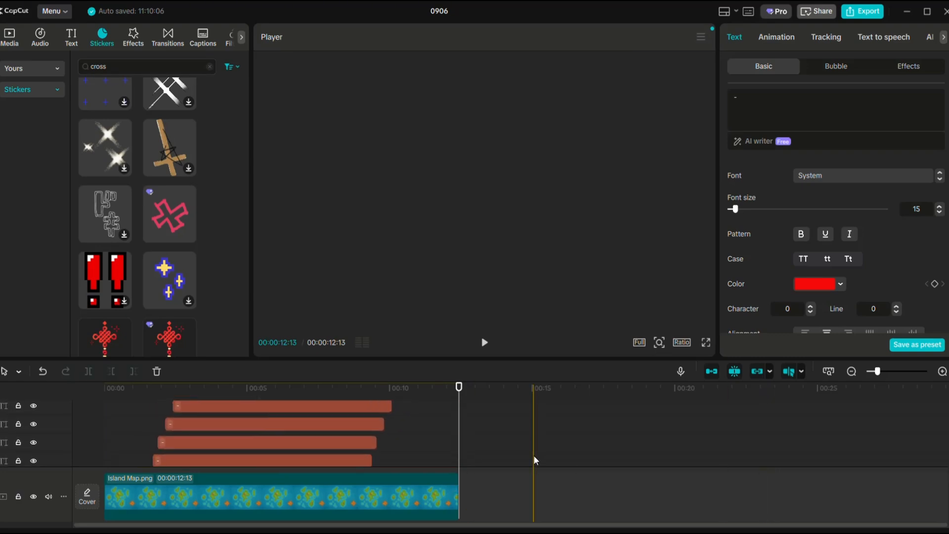
drag(384, 457, 459, 457)
drag(392, 436, 459, 437)
drag(392, 419, 459, 419)
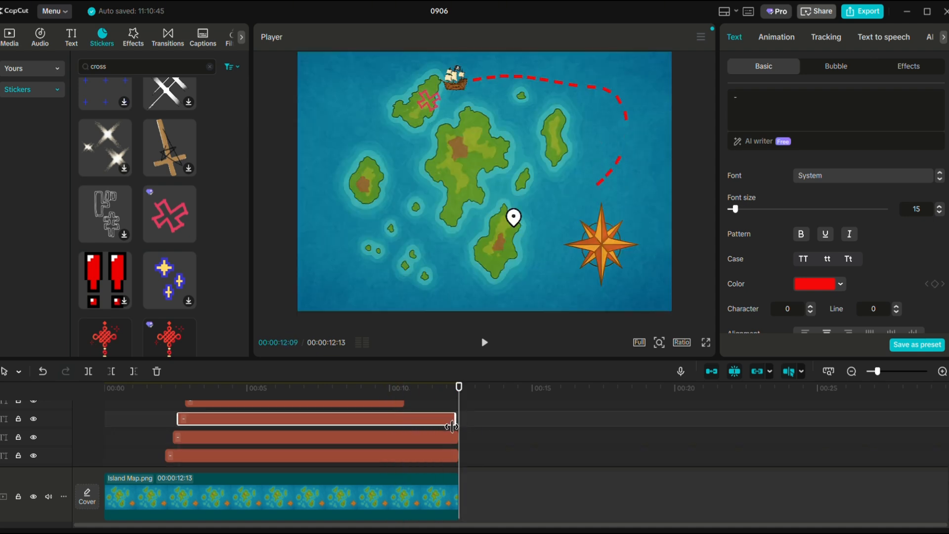
scroll(404, 425, up, 2)
click(404, 428)
drag(404, 431, 460, 433)
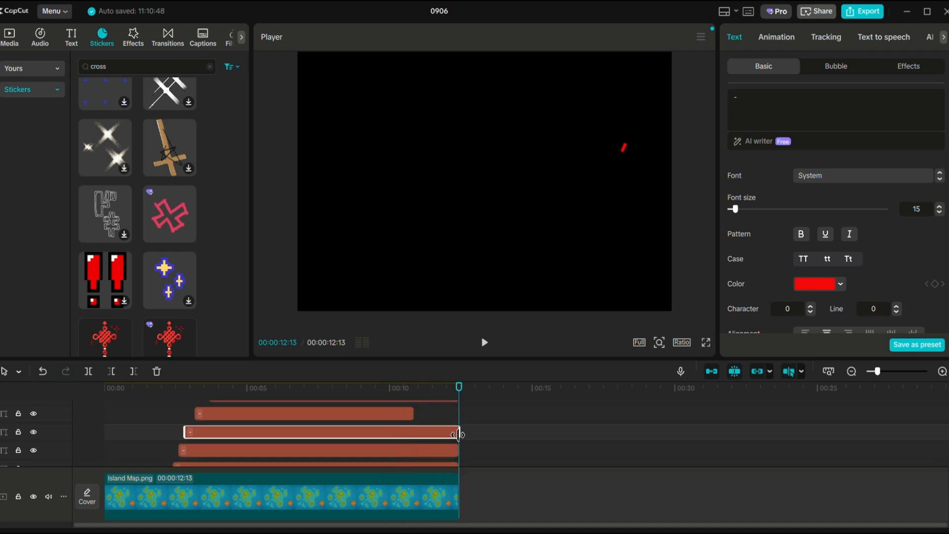
drag(413, 414, 459, 416)
scroll(453, 425, up, 2)
scroll(496, 446, up, 5)
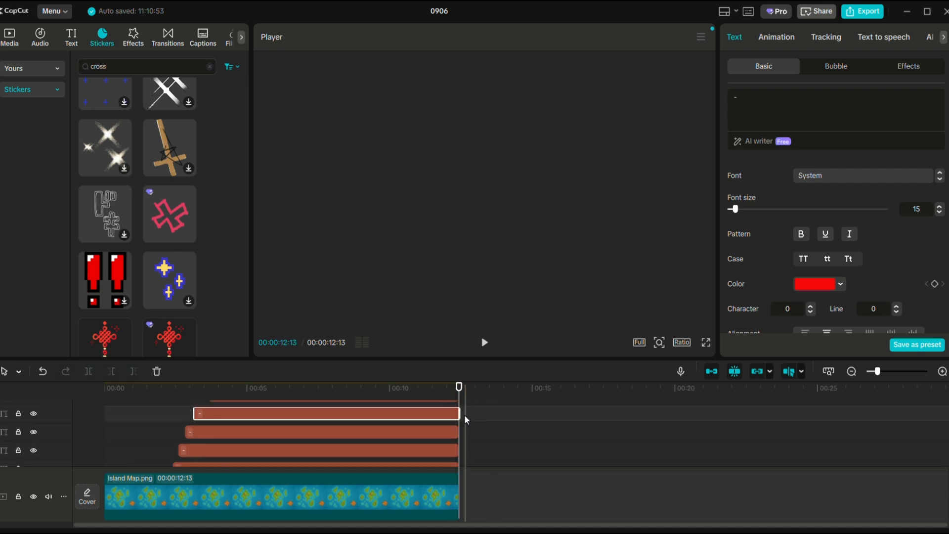
drag(339, 408, 459, 408)
drag(527, 358, 525, 207)
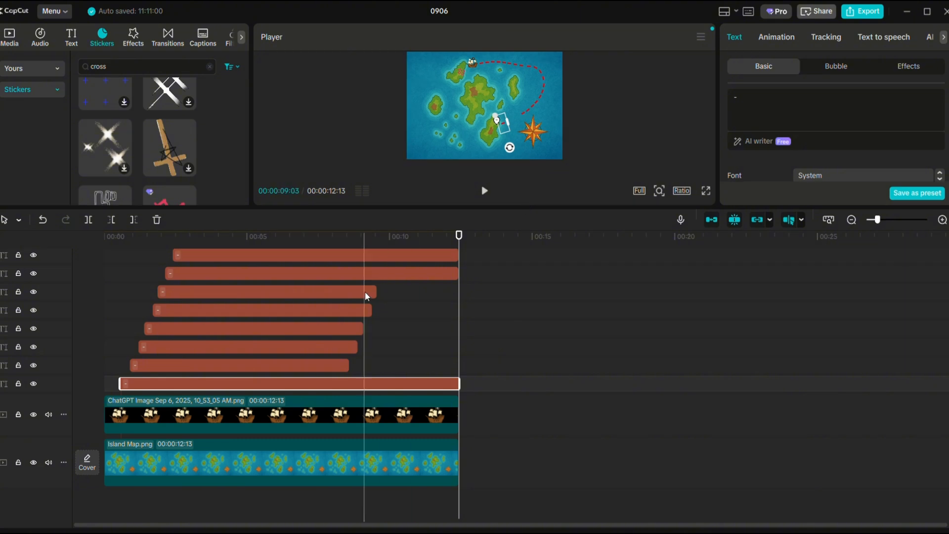
drag(371, 291, 459, 291)
drag(373, 310, 460, 310)
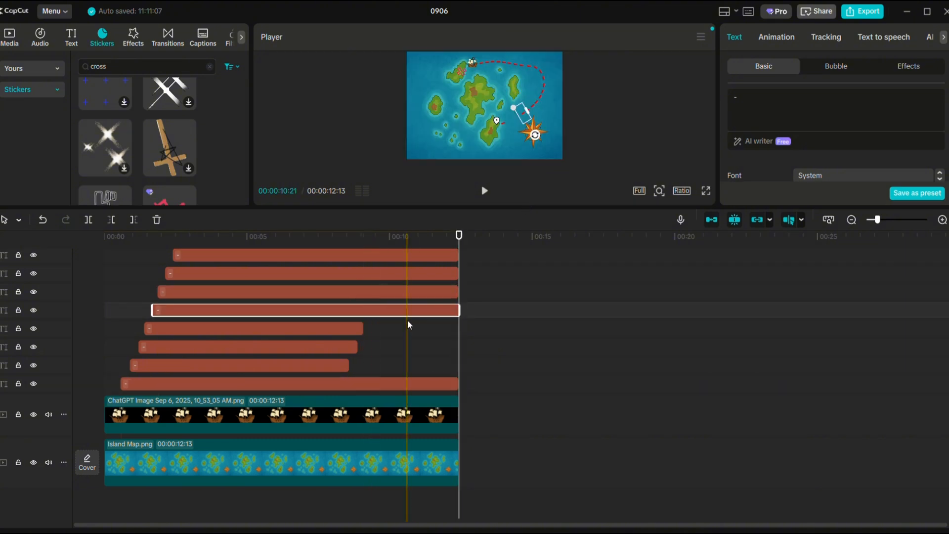
drag(363, 328, 460, 328)
drag(358, 346, 458, 347)
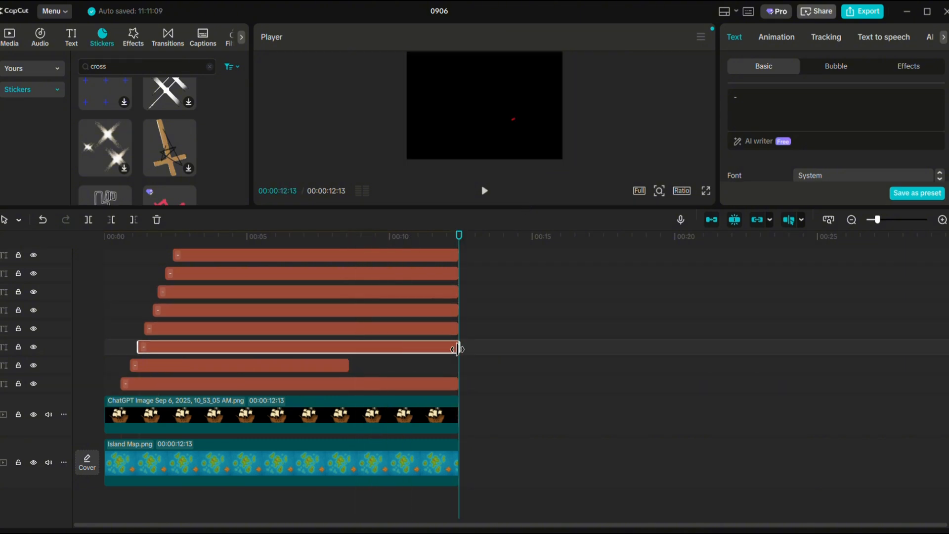
drag(349, 365, 450, 369)
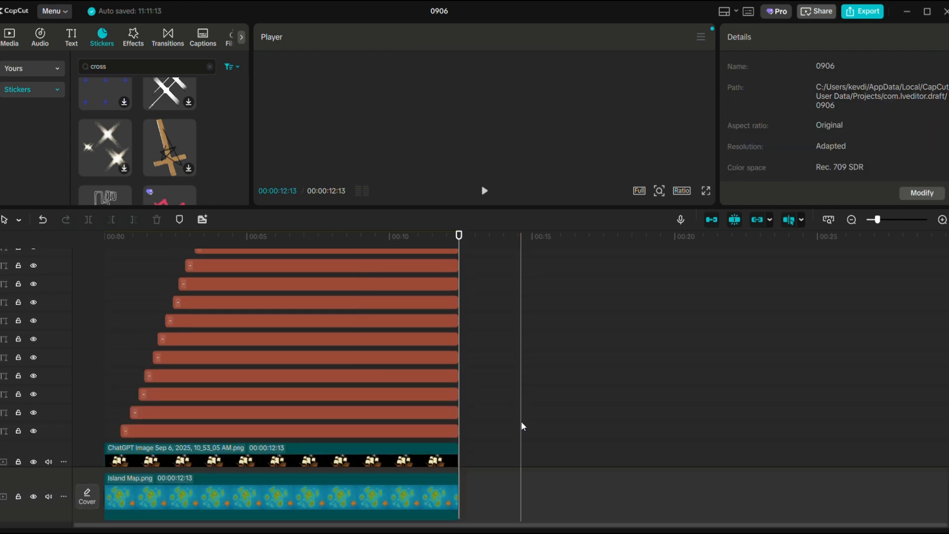
Play the pirate ship map animation full screen.
click(706, 190)
mouse_move(426, 430)
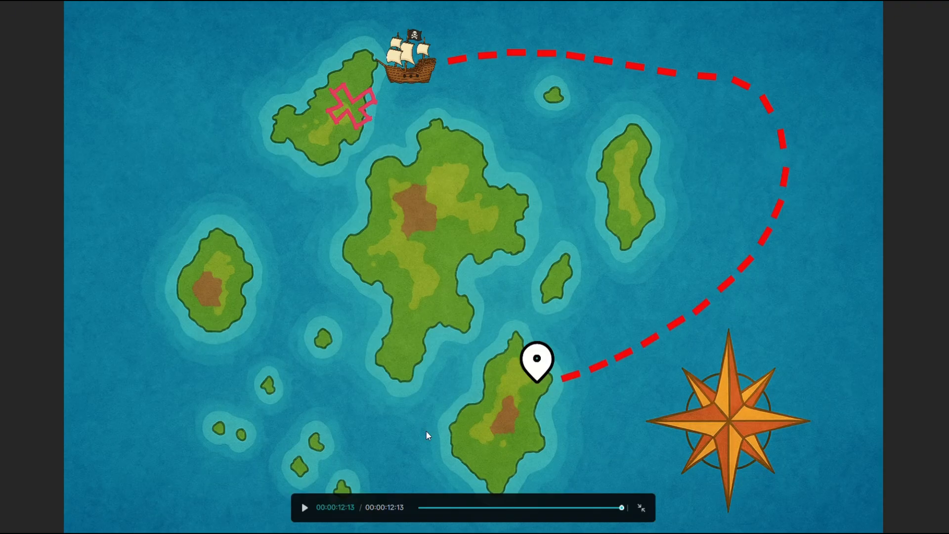
click(302, 509)
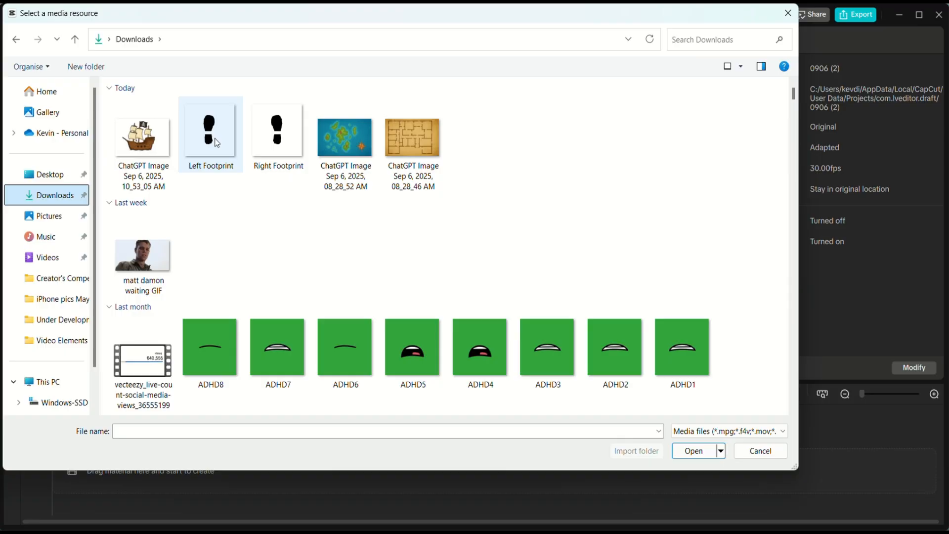
Import Left Footprint, Right Footprint and the floor plan image ChatGPT Image Sep 6, 2025, 08_28_46 AM from Downloads.
click(216, 142)
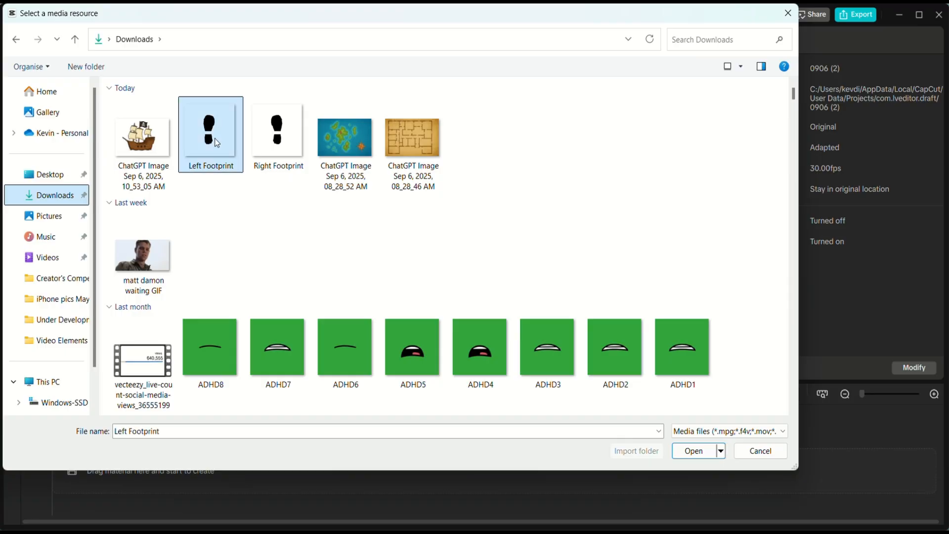
ctrl+click(268, 147)
ctrl+click(419, 161)
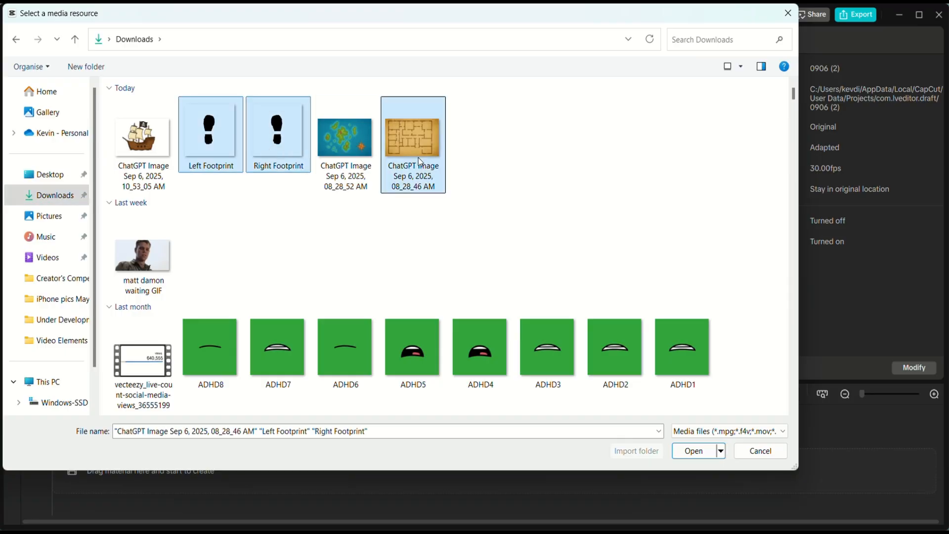
click(678, 448)
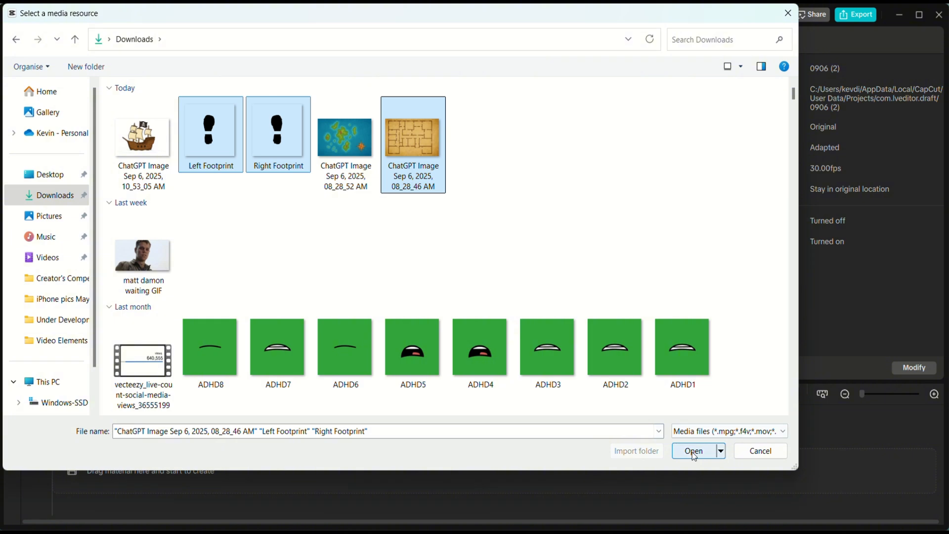
Add the imported images to the timeline and delete both footprint clips, keeping only the floor plan.
mouse_move(123, 207)
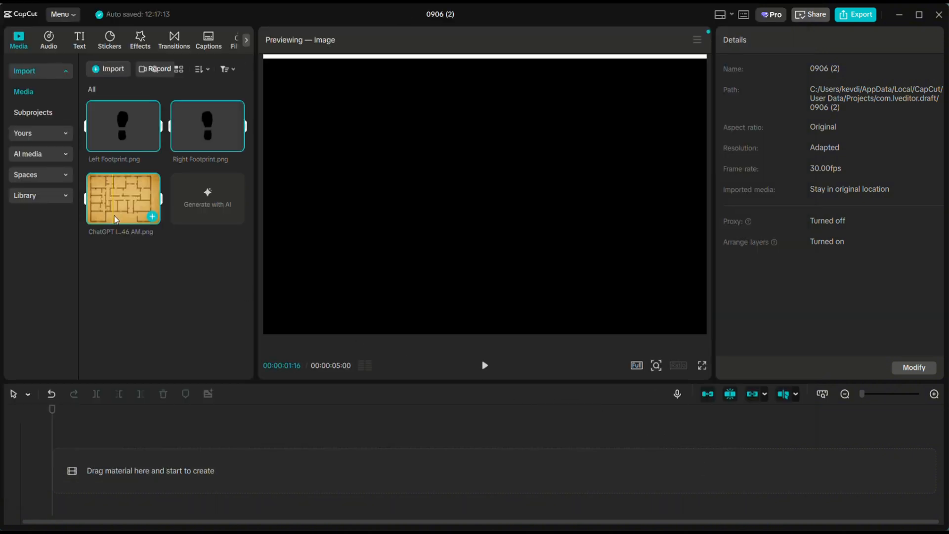
drag(123, 203, 119, 464)
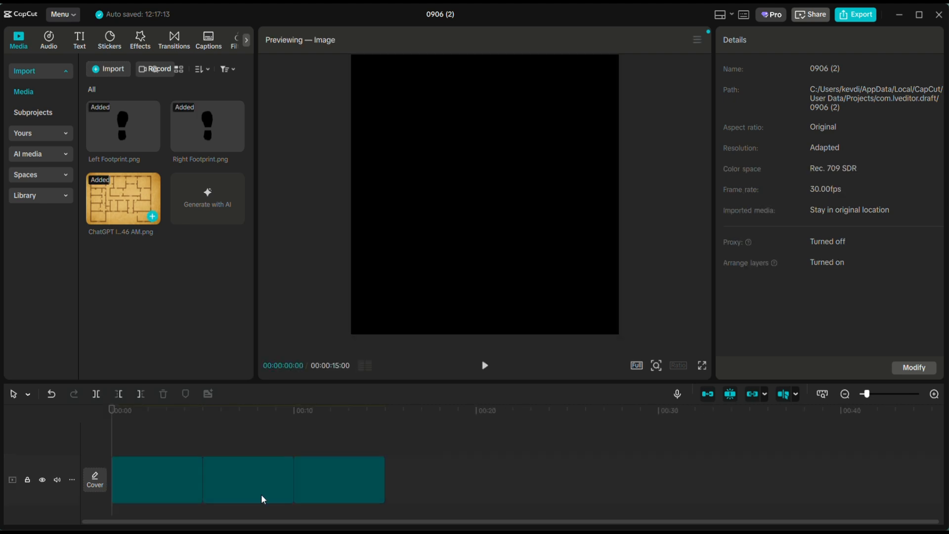
click(436, 477)
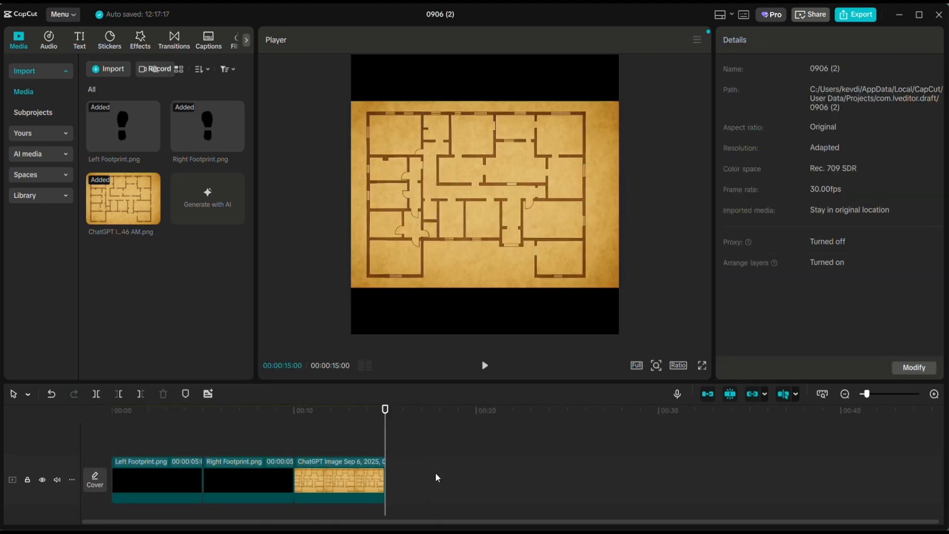
click(272, 477)
key(Delete)
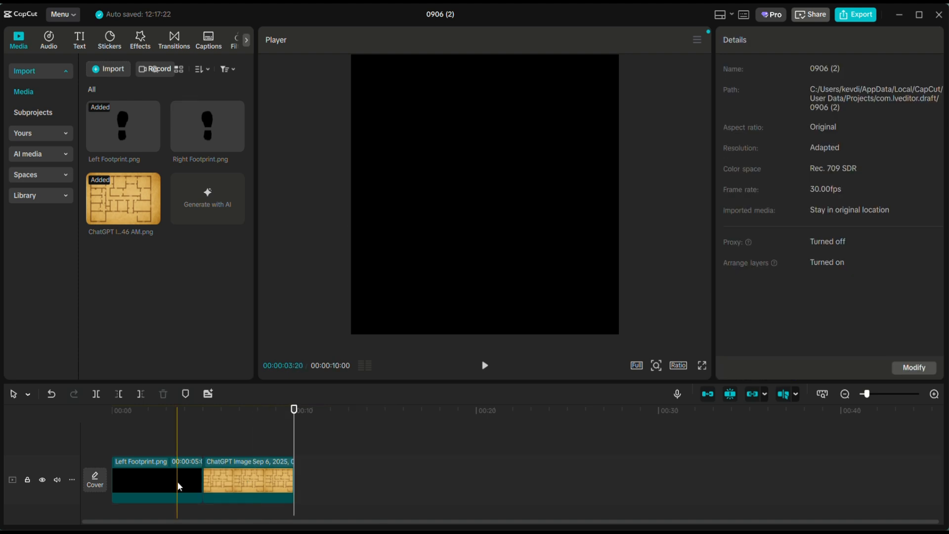
click(179, 486)
key(Delete)
Extend the floor plan clip to 30:06 and set the project's aspect ratio to 16:9.
click(200, 478)
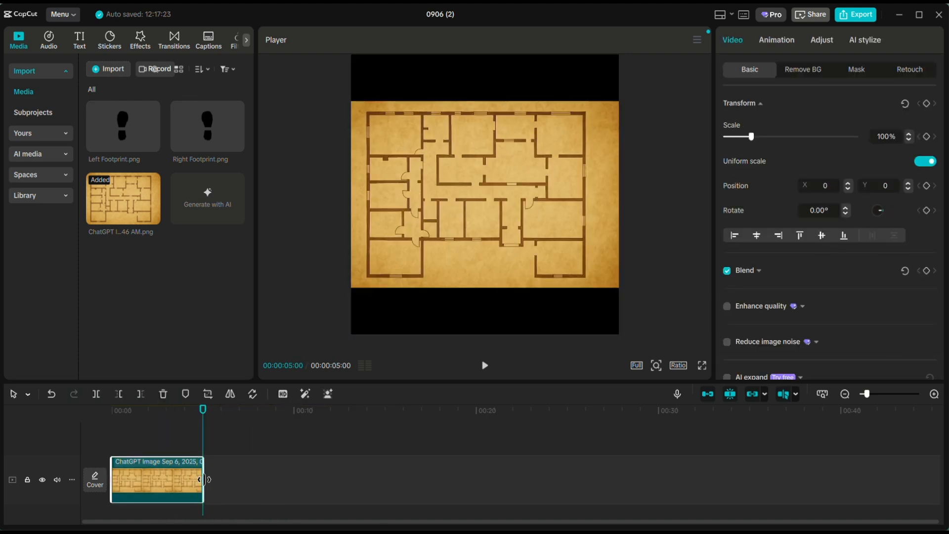
drag(203, 480, 659, 500)
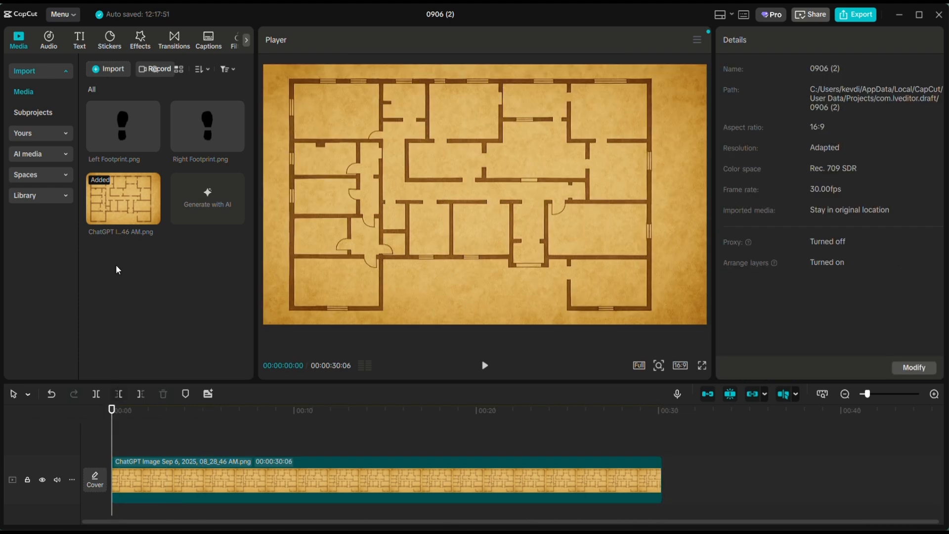
Add the left footprint above the floor plan at 00:00, scale it to 7%, and place it below the entrance at about X 322, Y -977.
drag(122, 133, 112, 440)
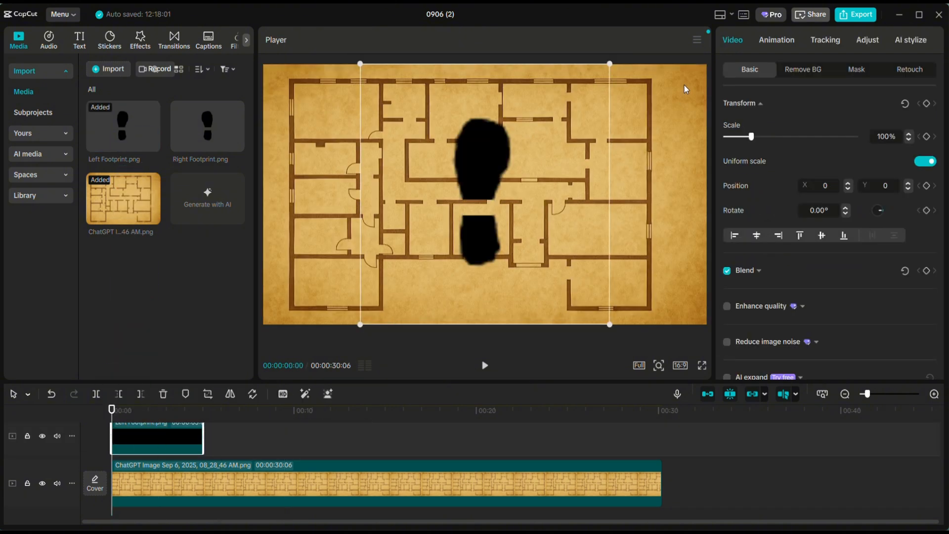
drag(612, 62, 460, 232)
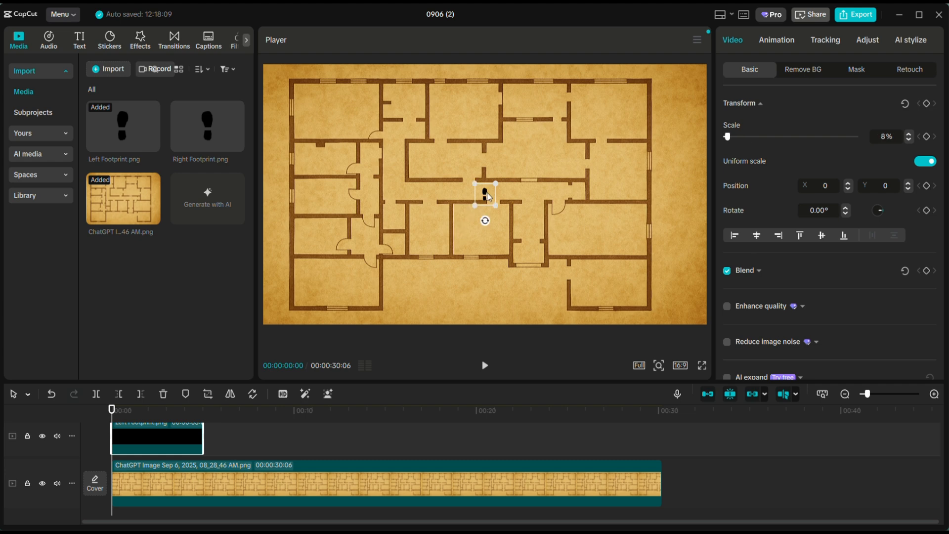
drag(488, 197, 527, 317)
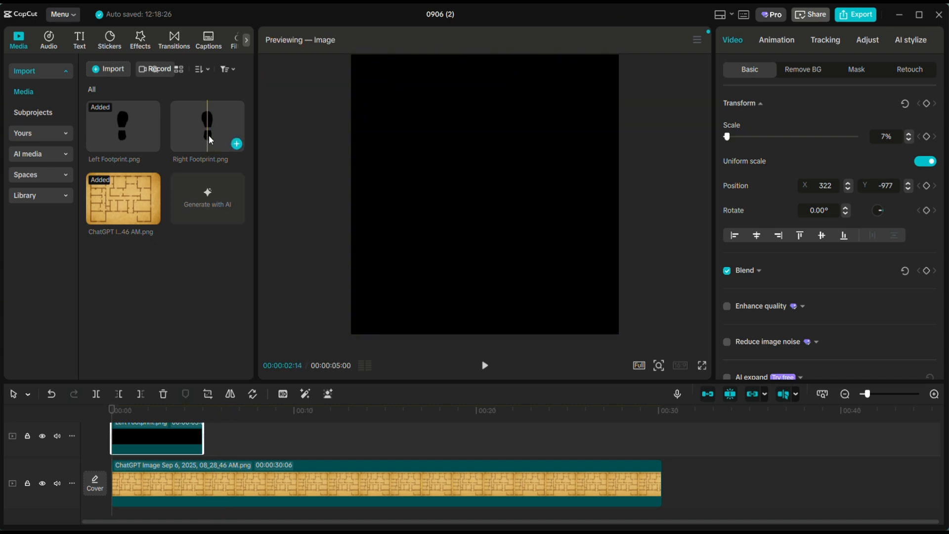
Add the right footprint on its own track from about 00:02, scale it to 7%, and place it at about X 365, Y -942.
drag(212, 131, 174, 424)
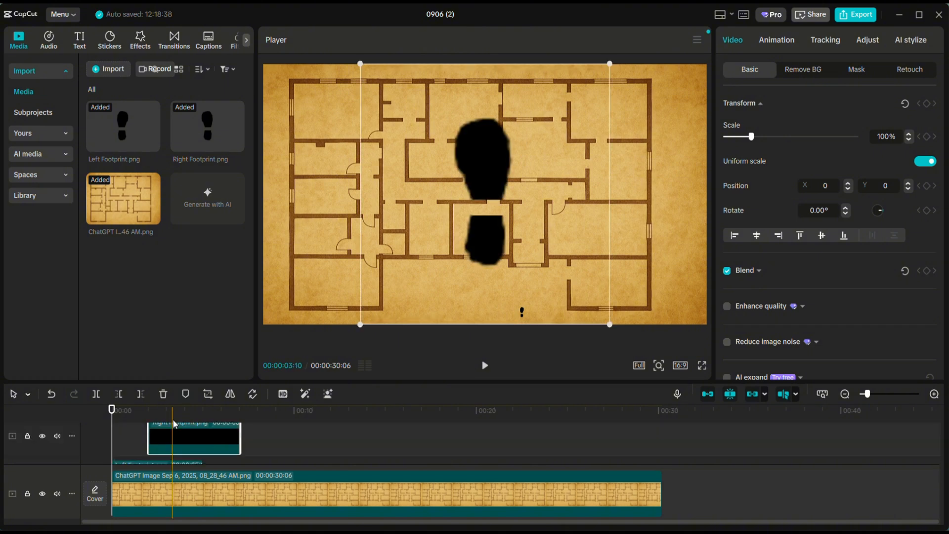
click(522, 315)
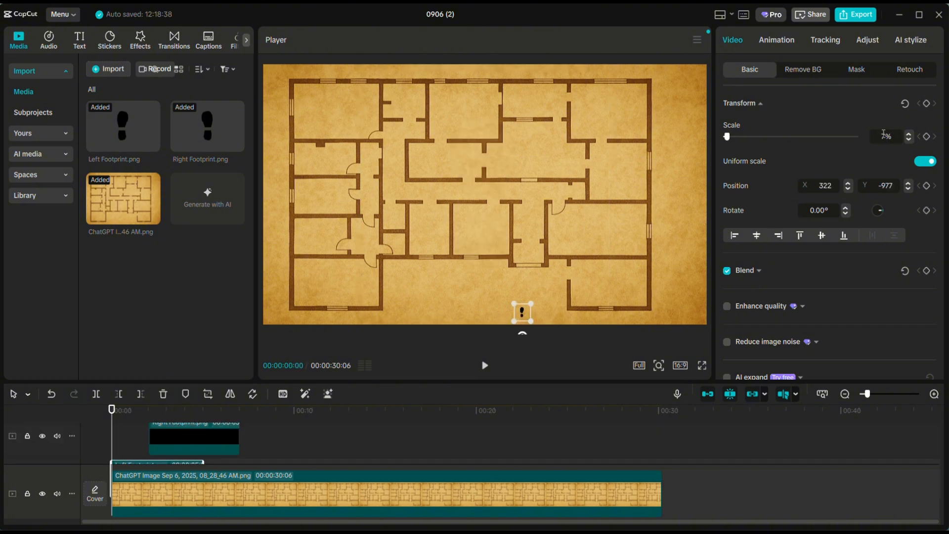
click(226, 439)
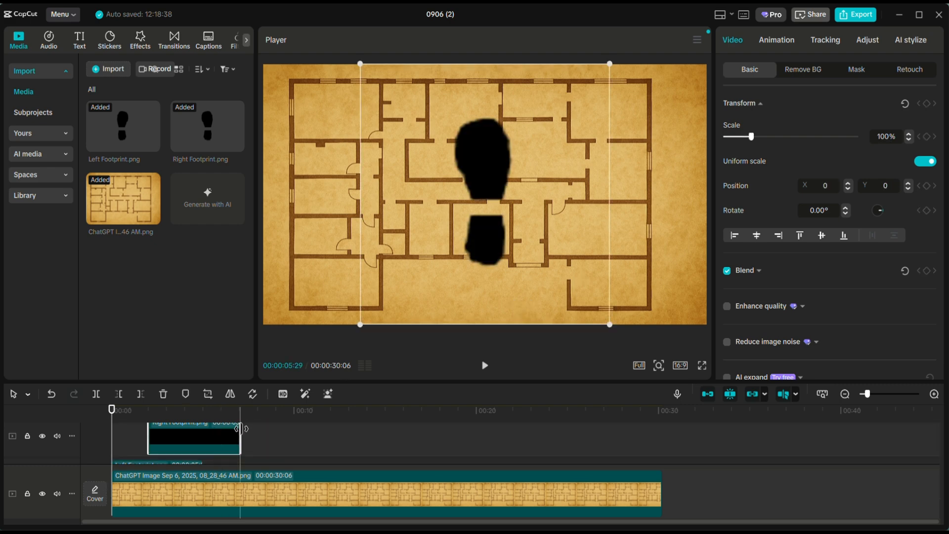
click(889, 136)
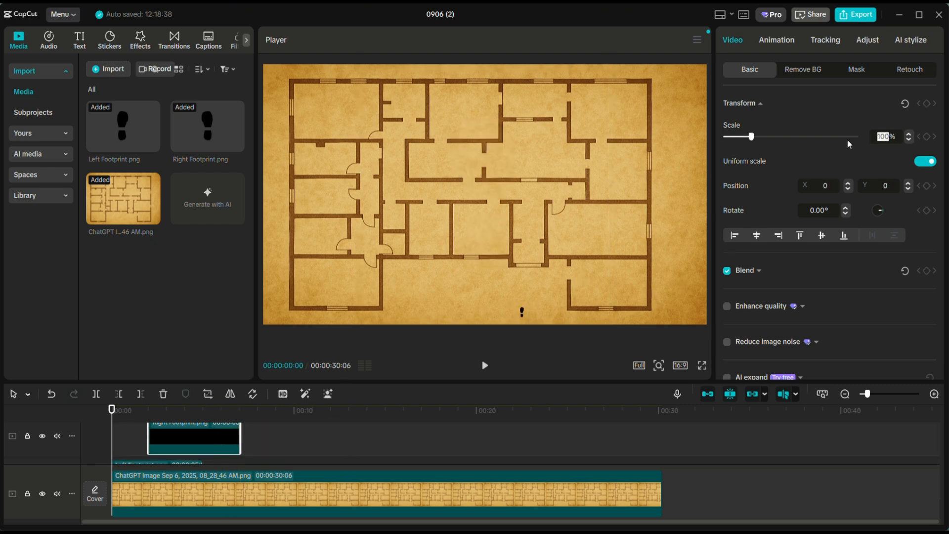
text(7)
key(Return)
click(168, 412)
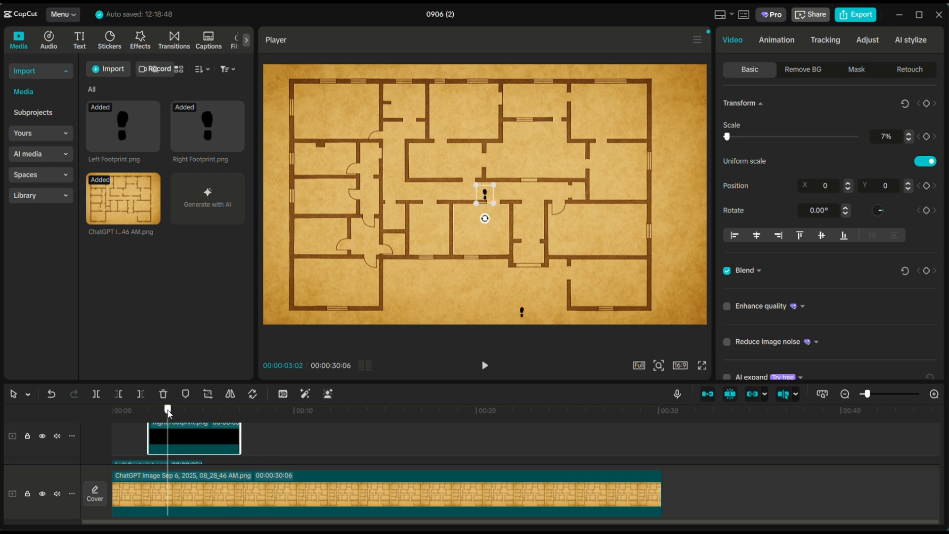
drag(487, 196, 530, 310)
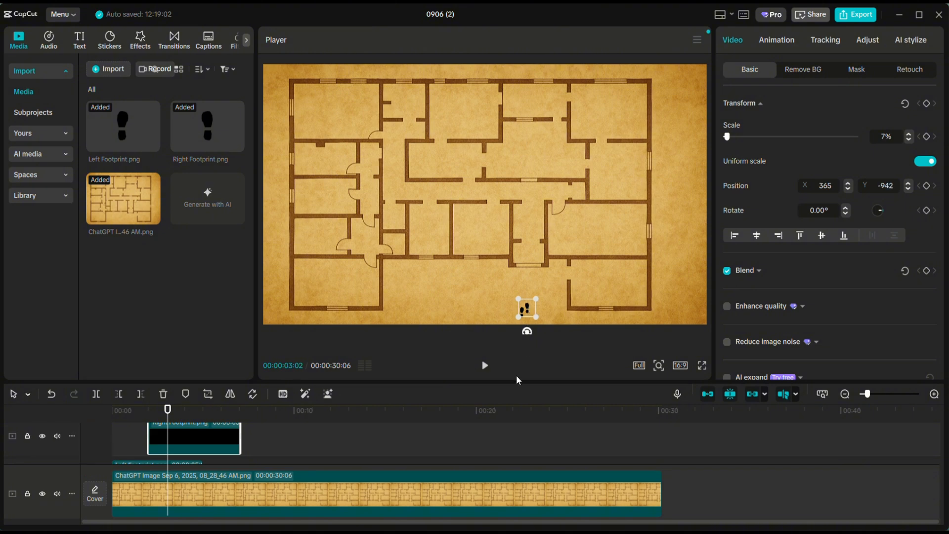
Enlarge the timeline area so that both footprint tracks and the floor plan track have room.
scroll(292, 443, down, 1)
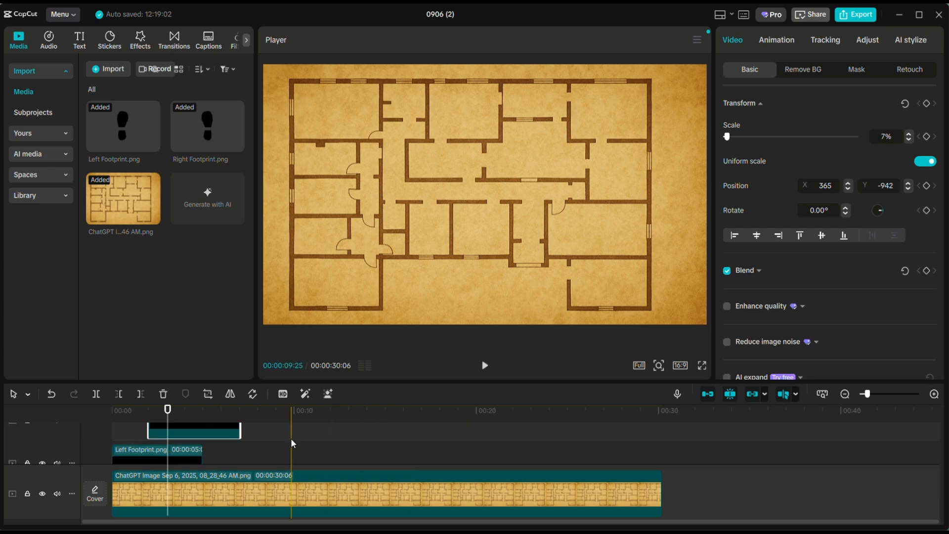
drag(532, 382, 536, 332)
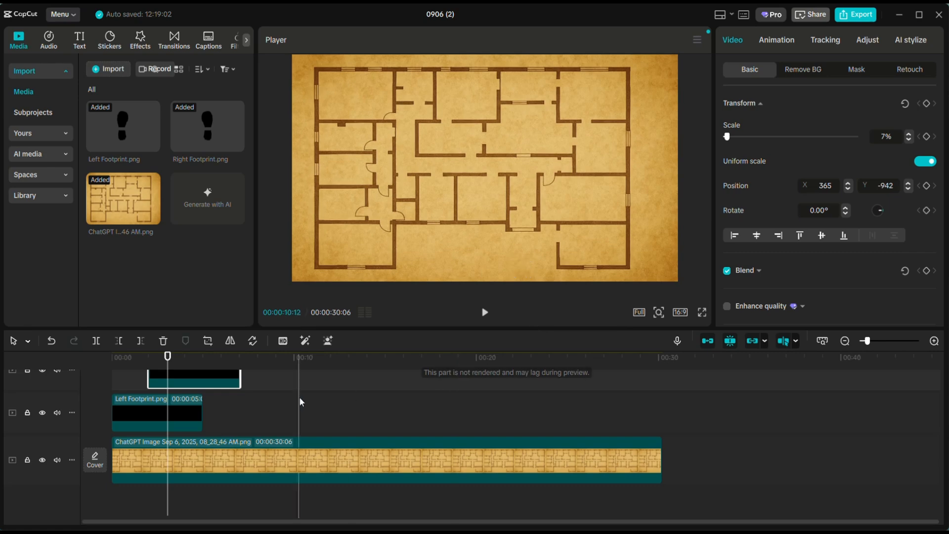
scroll(241, 424, up, 1)
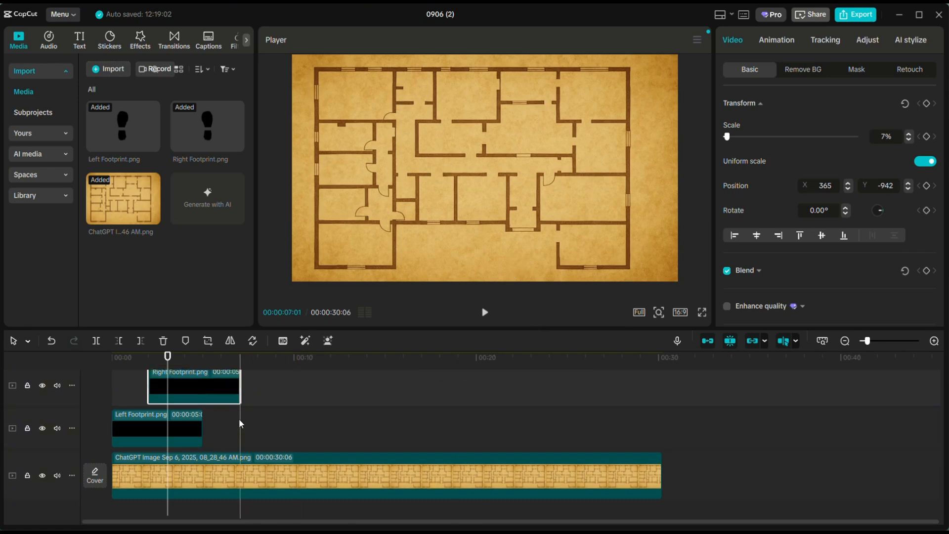
Copy the left footprint clip and paste it at 00:00:03:26 on a new track above the right footprint.
click(148, 371)
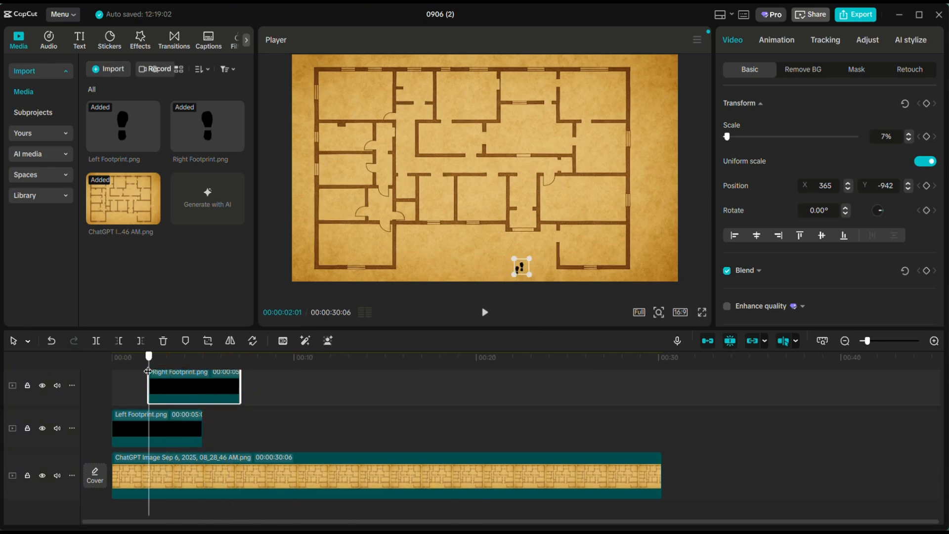
click(168, 438)
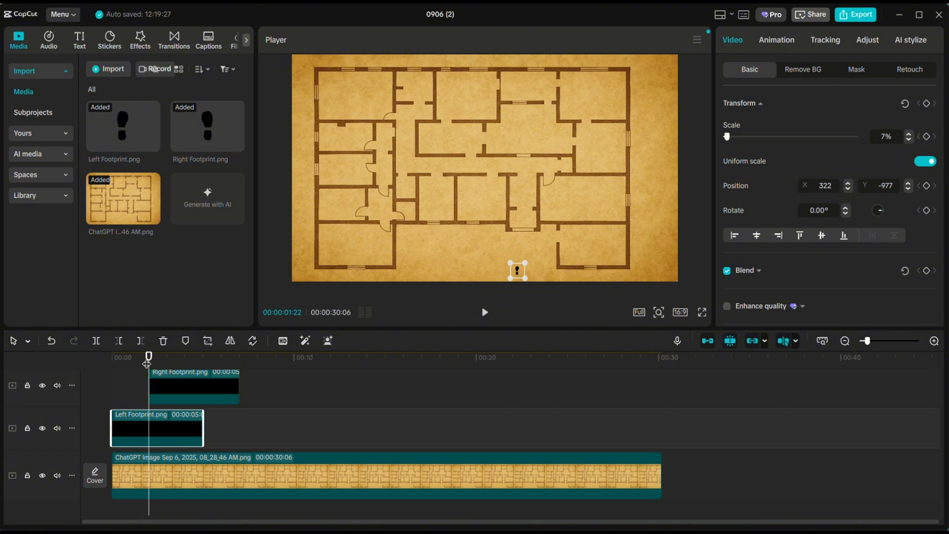
drag(148, 356, 182, 368)
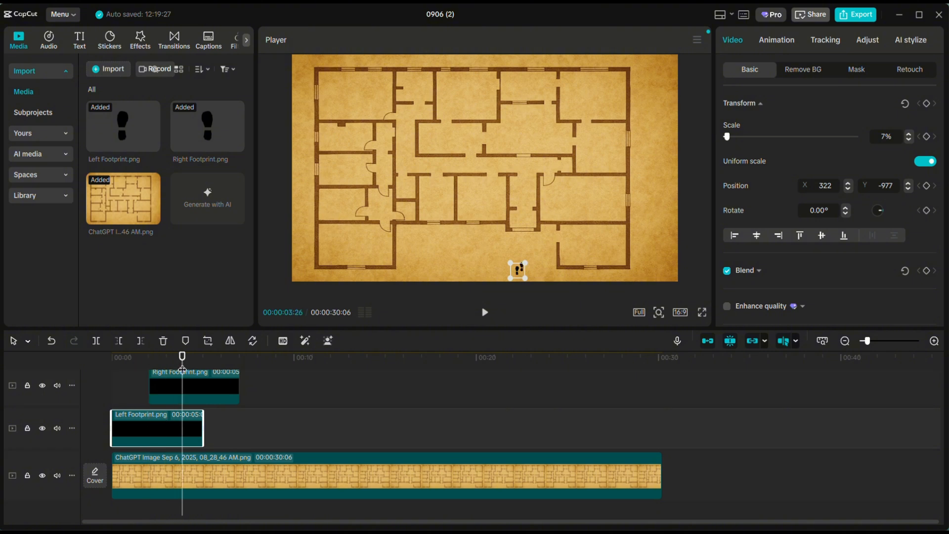
key(ctrl+v)
mouse_move(201, 430)
mouse_down()
mouse_move(200, 377)
mouse_move(200, 439)
mouse_up()
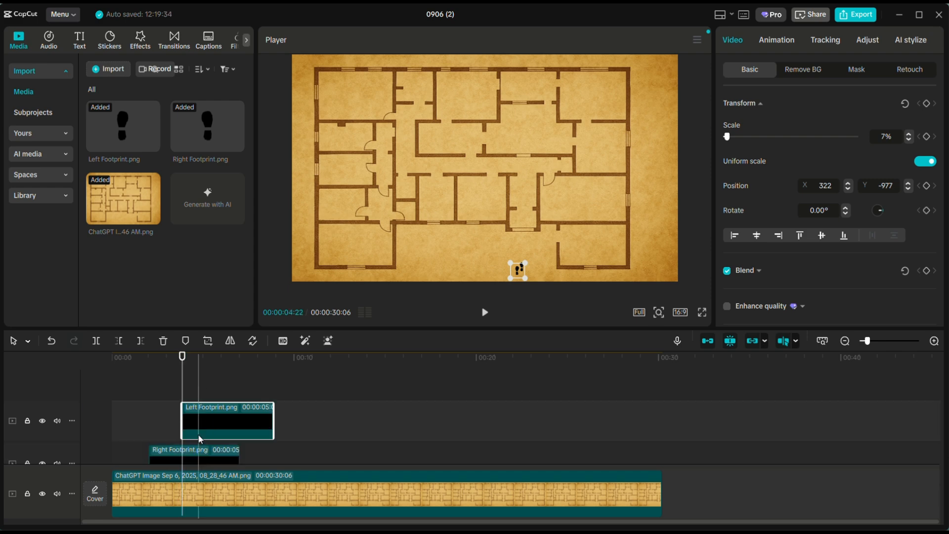
Move the copied left footprint upward on the floor plan so it lands one step ahead of the right footprint.
scroll(200, 439, down, 2)
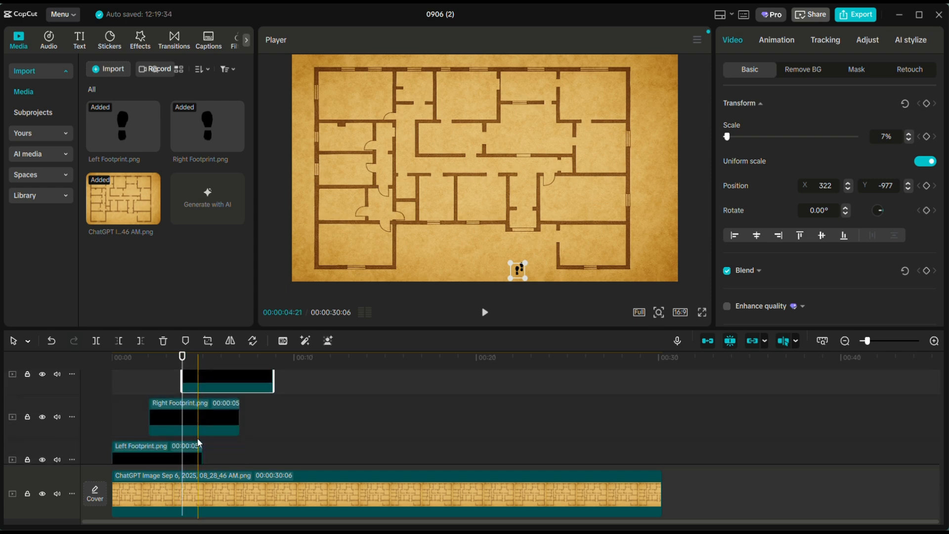
drag(182, 357, 191, 365)
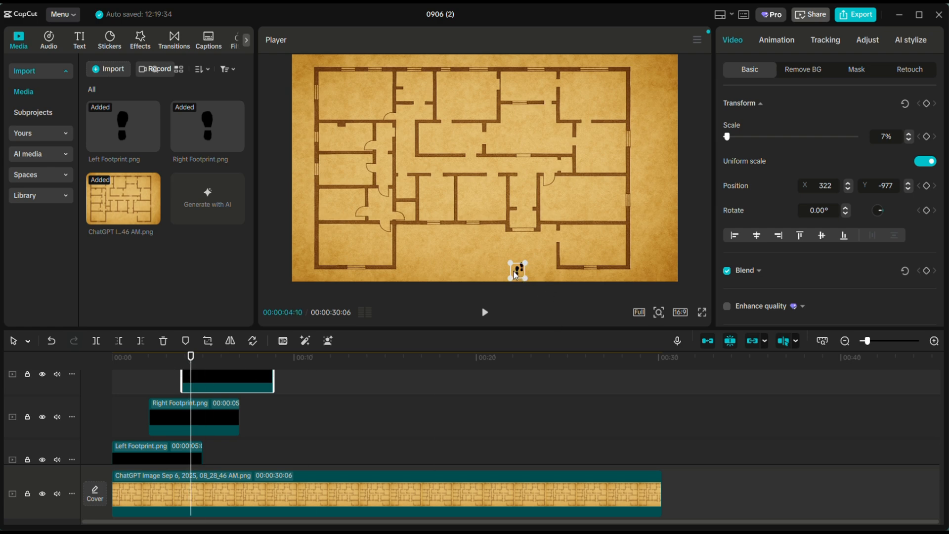
drag(518, 271, 515, 262)
Duplicate the right footprint clip onto a new top track, starting shortly after 00:00:05:07.
click(218, 417)
scroll(218, 416, up, 2)
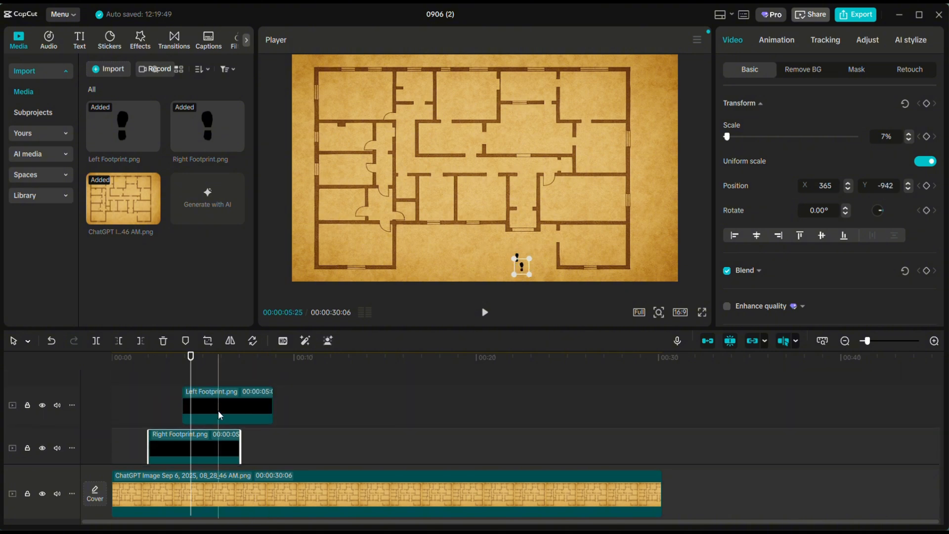
drag(193, 366, 207, 366)
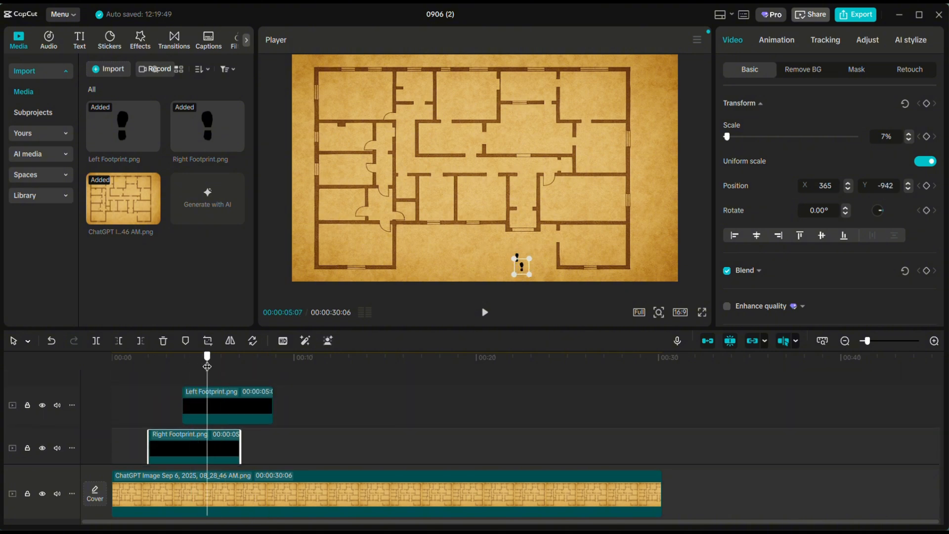
drag(193, 445, 254, 382)
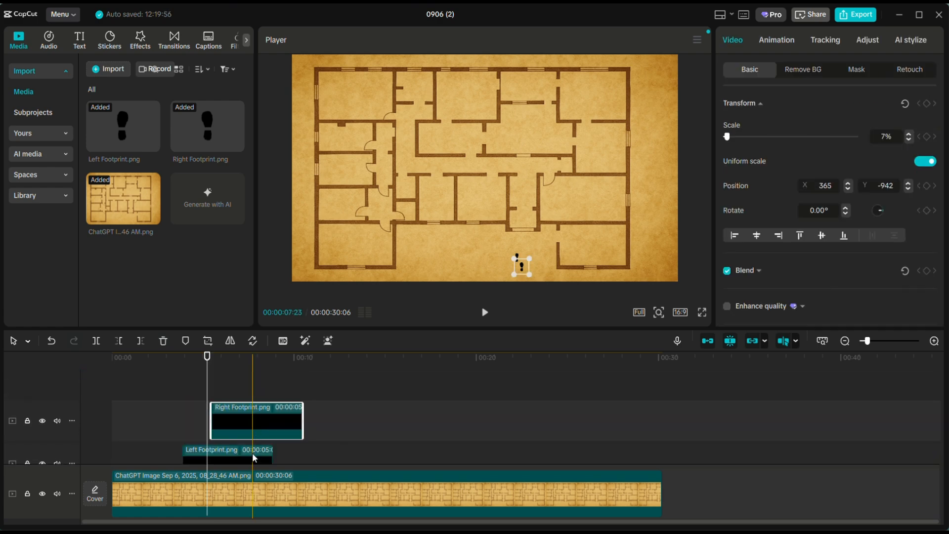
scroll(252, 454, down, 1)
scroll(252, 457, down, 2)
scroll(252, 457, up, 2)
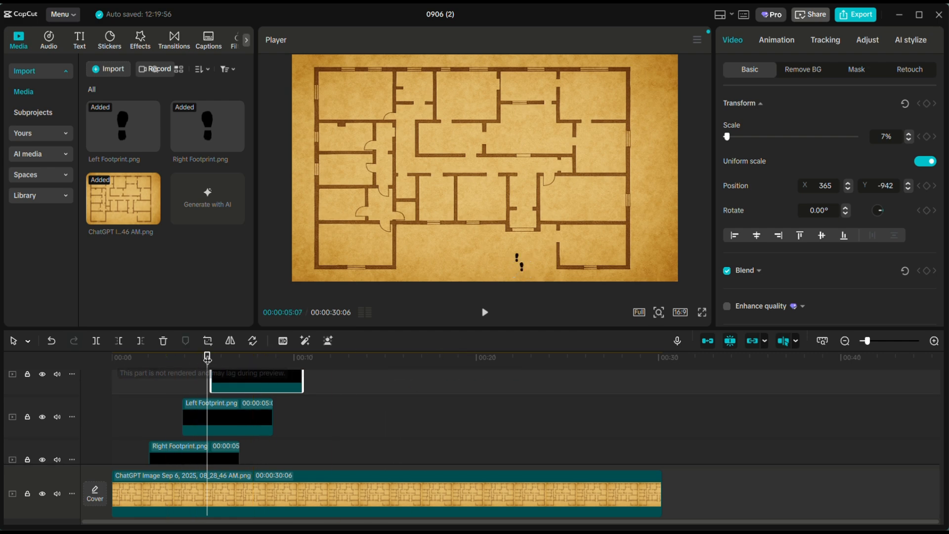
Move the duplicated right footprint upward on the floor plan so it lands one step ahead of the second left footprint.
drag(207, 363, 227, 365)
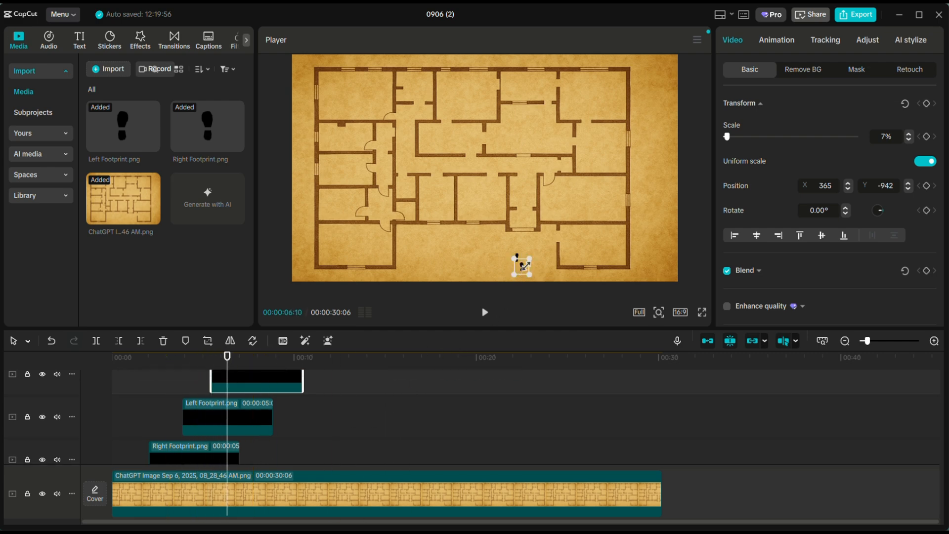
drag(524, 269, 523, 255)
click(222, 360)
drag(221, 362, 248, 425)
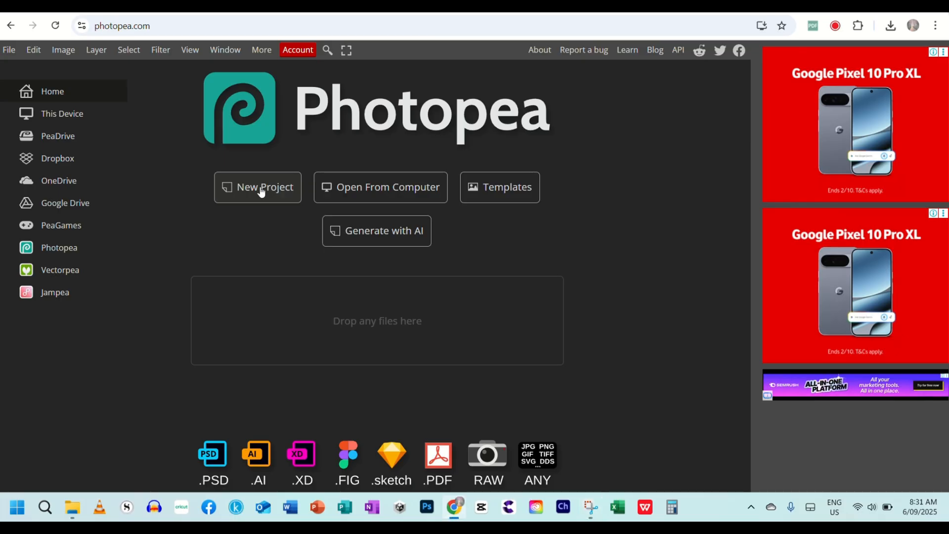
In Photopea, create a new project named Right Footprint with a square 100-pixel canvas and a transparent background.
click(260, 188)
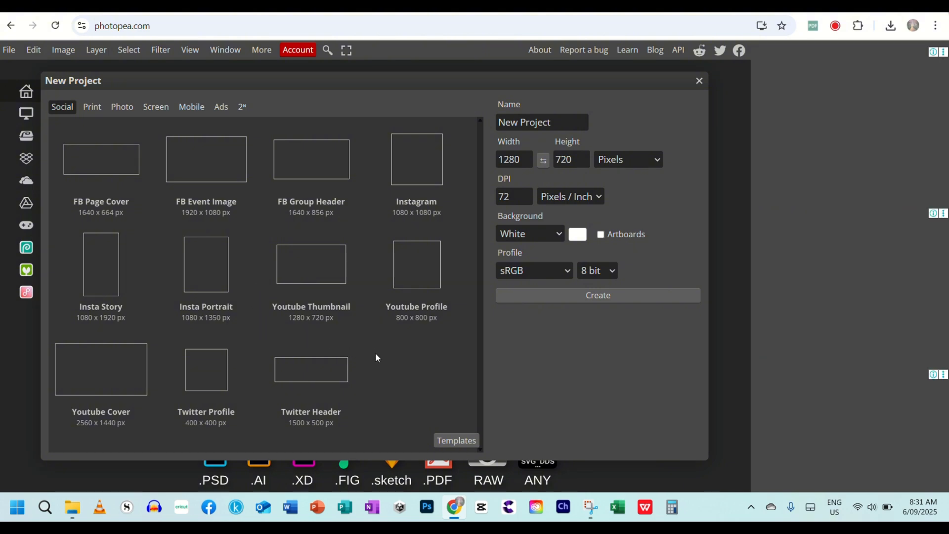
click(424, 275)
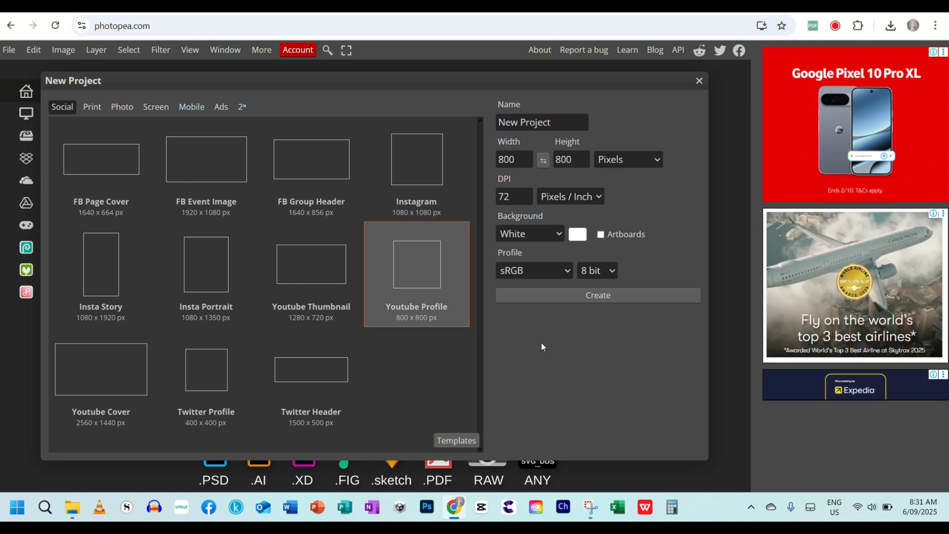
click(560, 233)
click(531, 291)
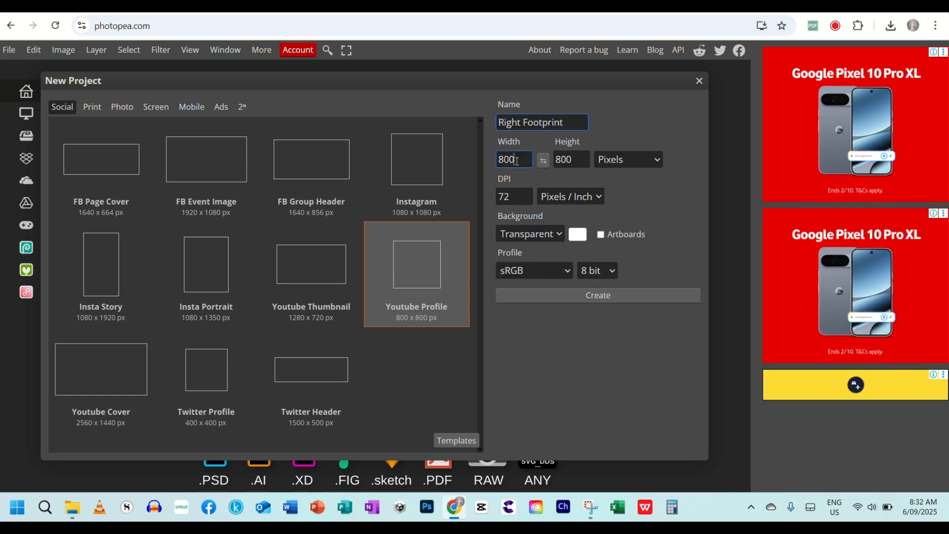
drag(516, 160, 477, 171)
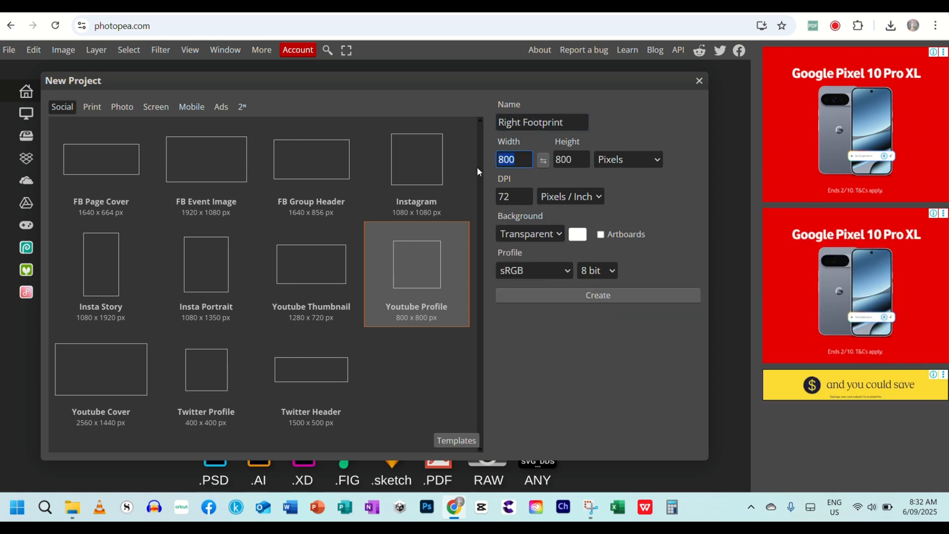
text(100)
key(Tab)
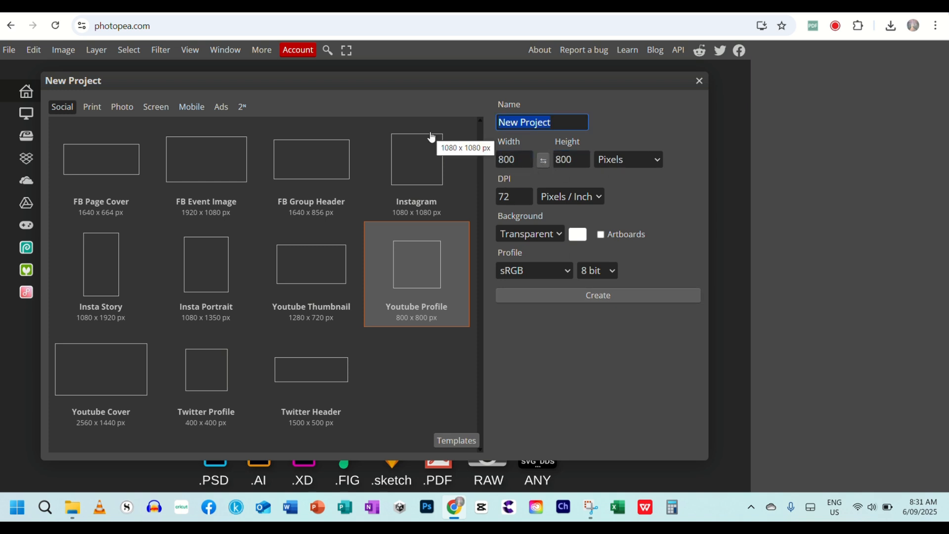
text(Right Footprint)
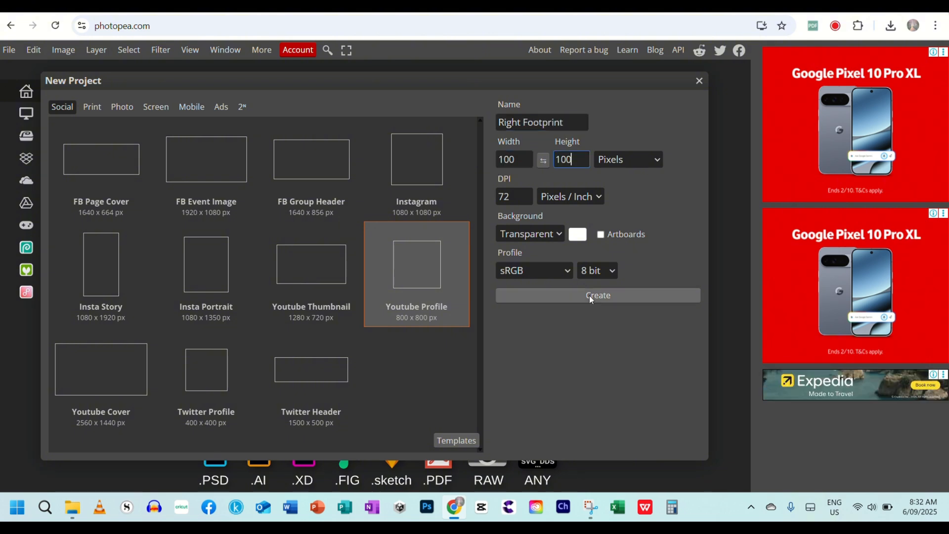
click(590, 296)
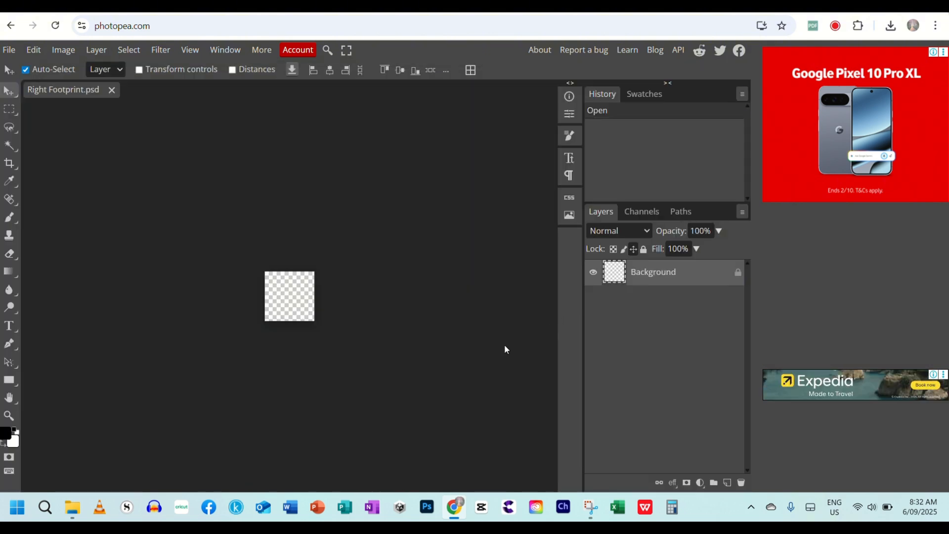
Make a tall rectangular selection near the middle of the canvas and fill it with the black foreground color at 100% opacity.
click(8, 114)
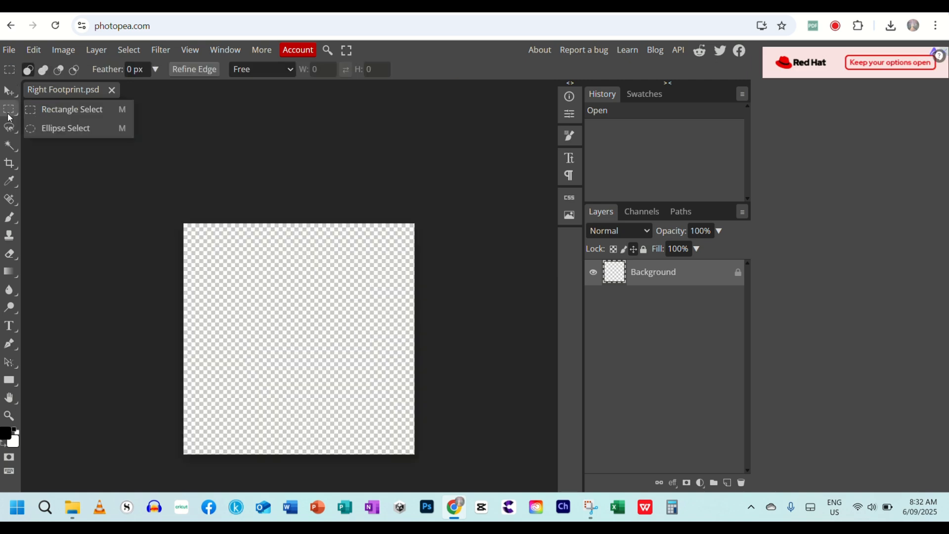
click(46, 110)
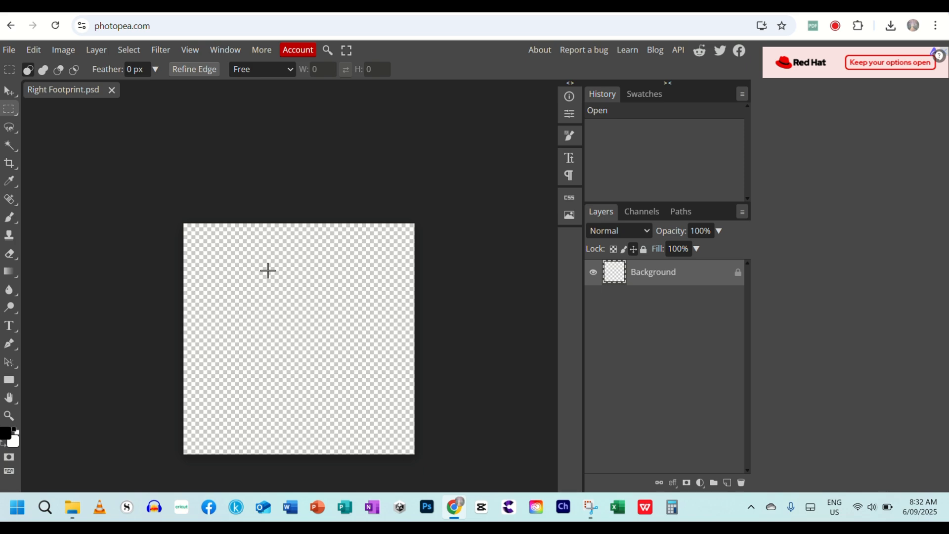
drag(267, 271, 335, 415)
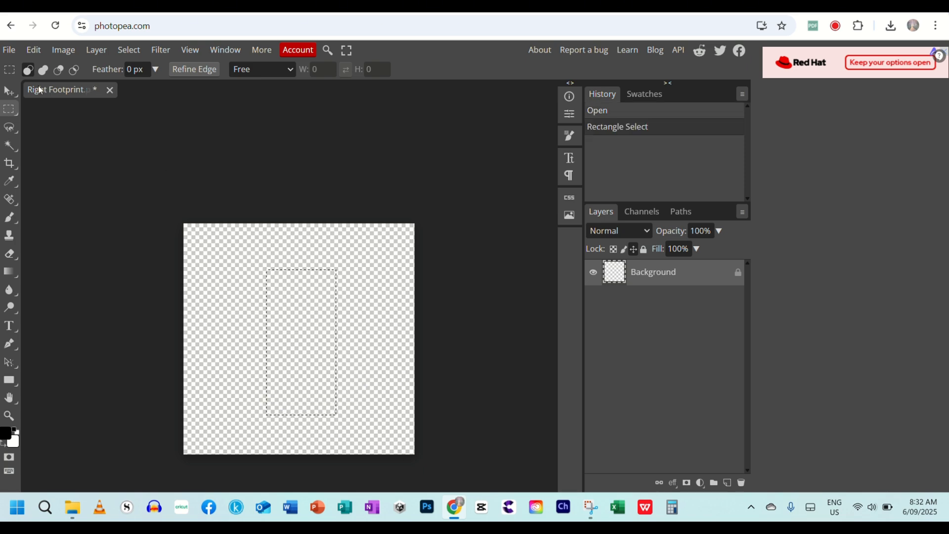
click(34, 50)
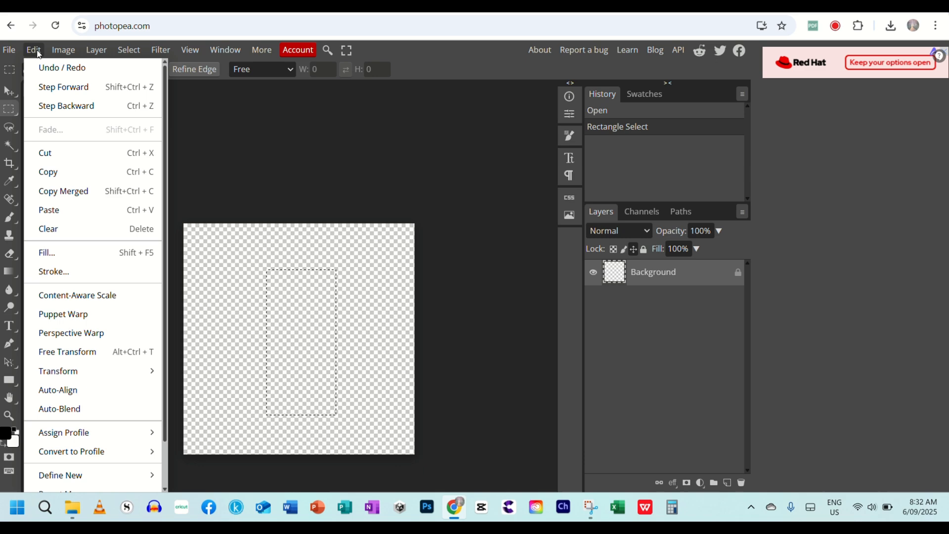
click(68, 252)
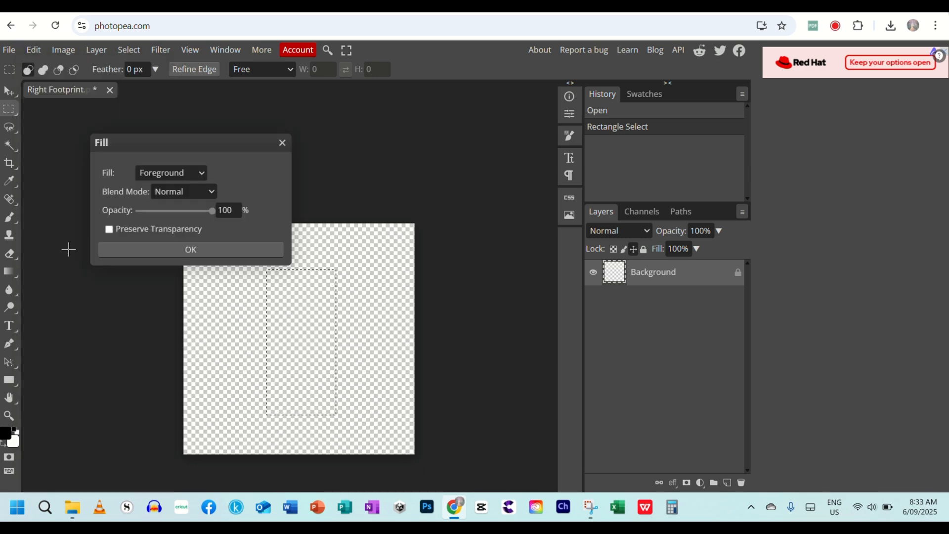
click(182, 251)
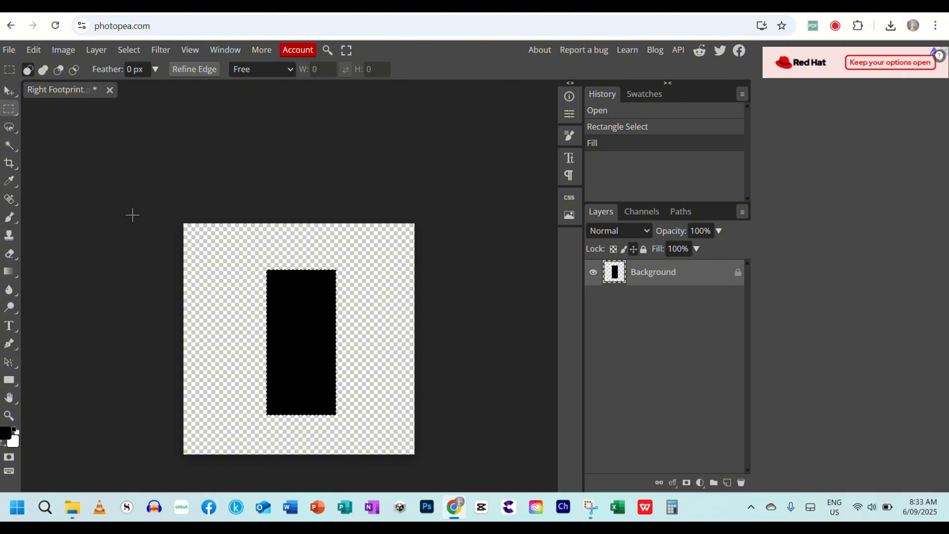
Erase the sides and corners of the black rectangle with a size 15 eraser to shape a rough shoe sole.
click(10, 254)
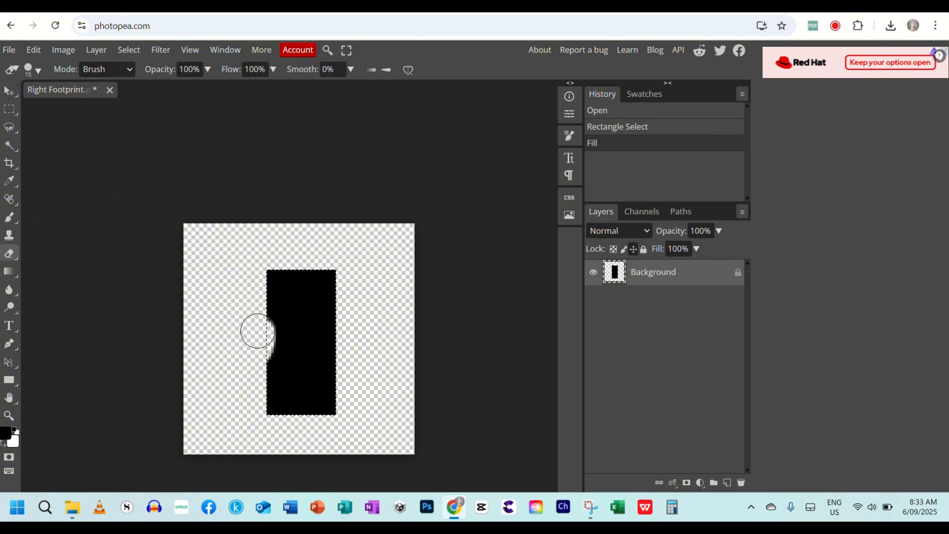
drag(338, 274, 345, 368)
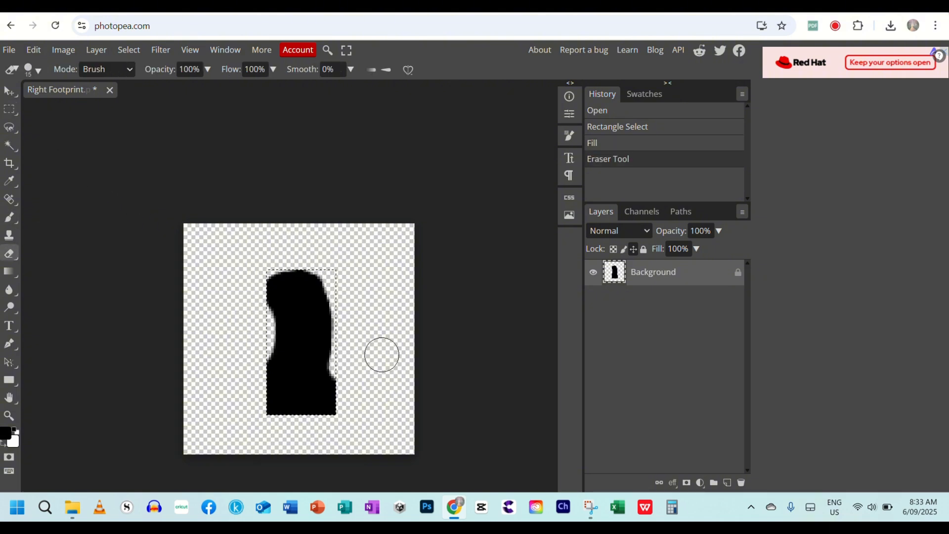
mouse_move(272, 421)
mouse_down()
mouse_move(344, 385)
mouse_move(346, 297)
mouse_up()
drag(345, 297, 349, 334)
drag(259, 315, 251, 296)
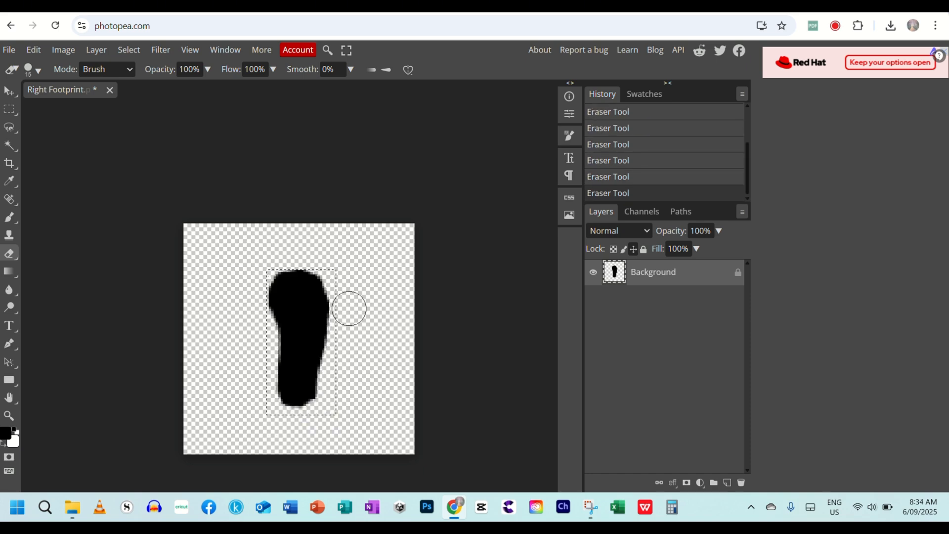
Refine the left and right contours of the sole with a size 10 eraser, narrowing the arch and rounding the toe.
drag(269, 329, 267, 371)
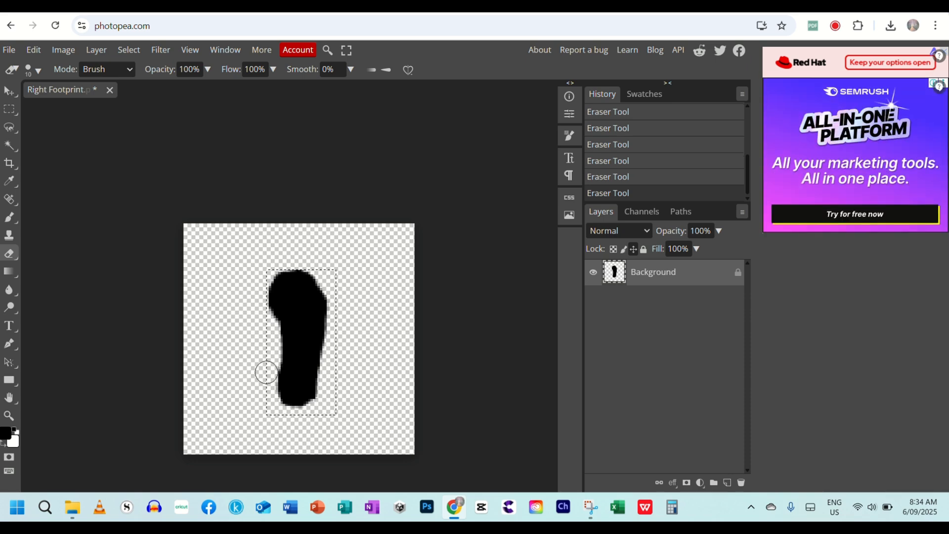
drag(336, 294, 328, 373)
drag(264, 304, 265, 279)
drag(270, 380, 266, 320)
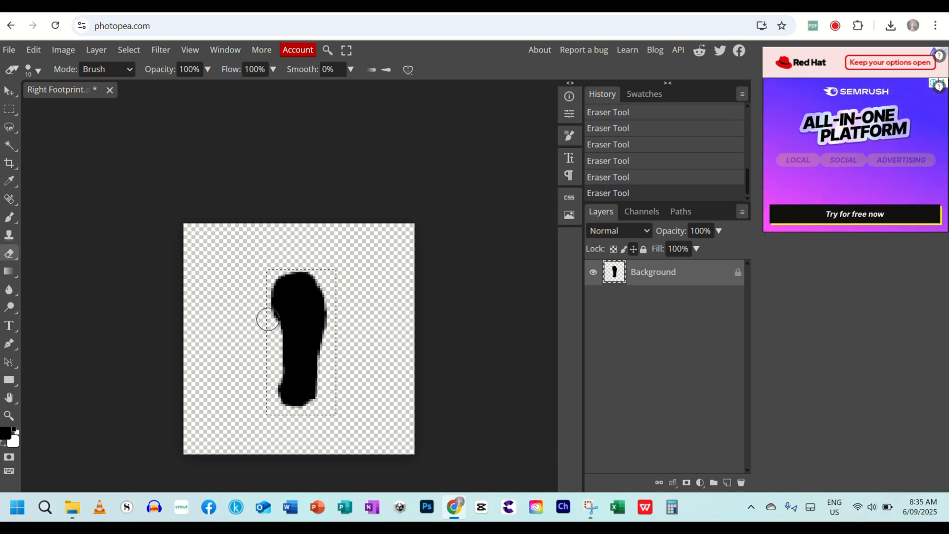
Reduce the eraser size to 7 and smooth the sole's upper right edge and the bottom of the heel.
key(bracketleft)
key(bracketleft)
key(bracketleft)
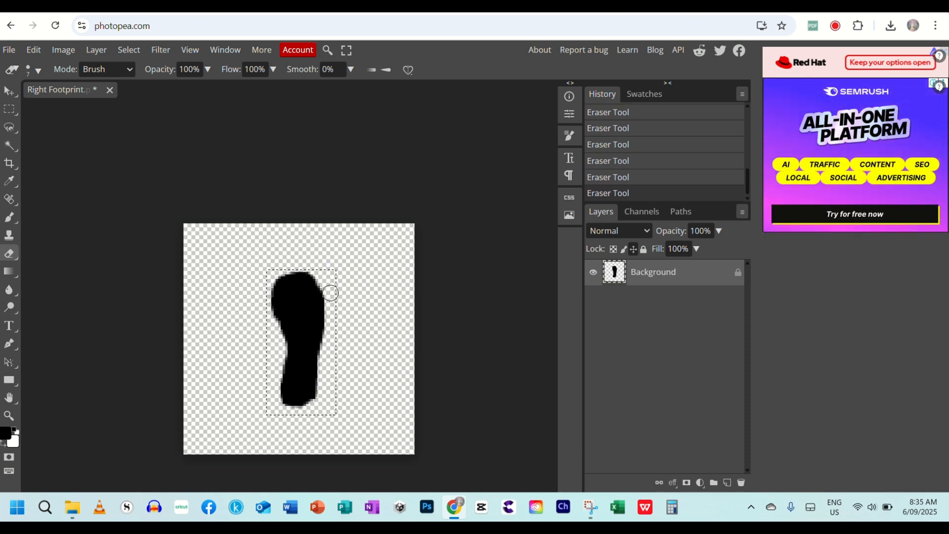
drag(328, 292, 332, 309)
drag(280, 410, 306, 411)
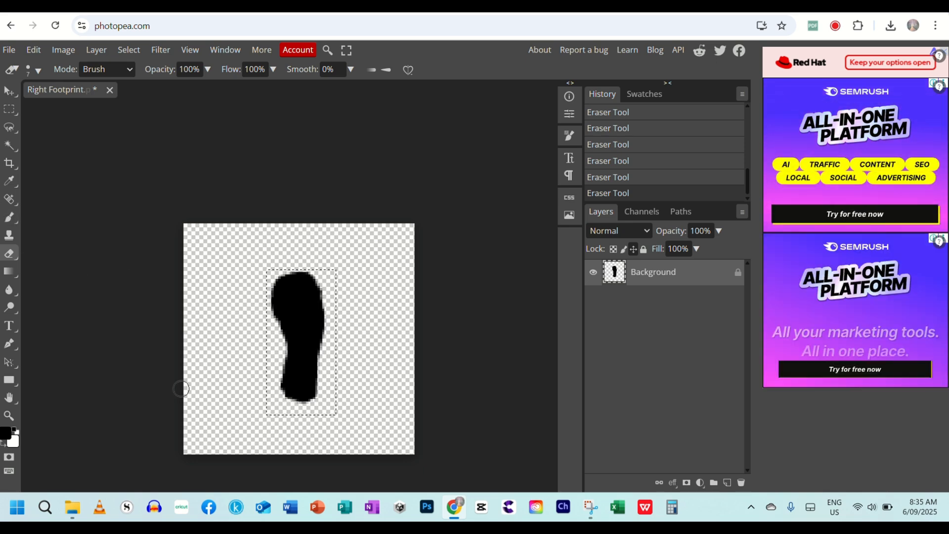
Deselect the old selection and clear a thin horizontal strip across the arch, separating the sole from the heel.
click(9, 109)
click(292, 371)
click(279, 346)
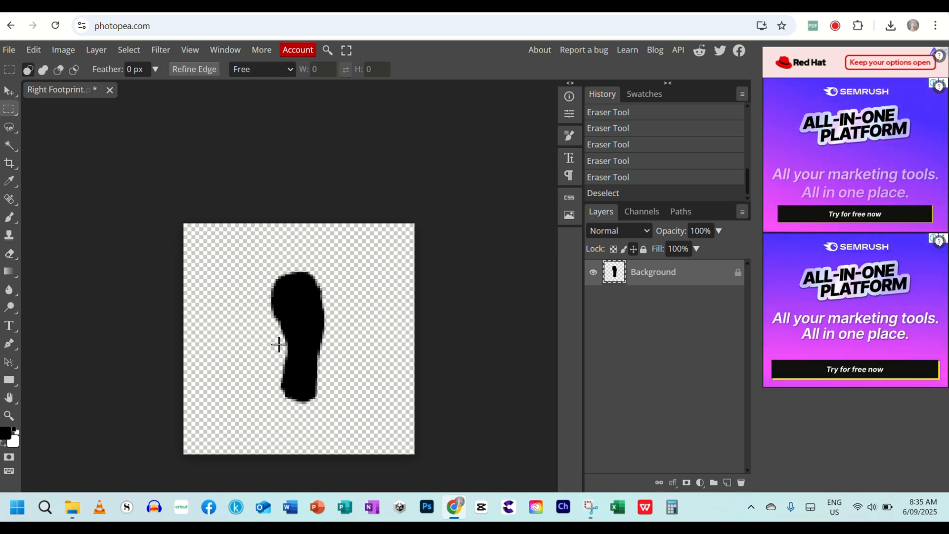
drag(275, 356, 336, 336)
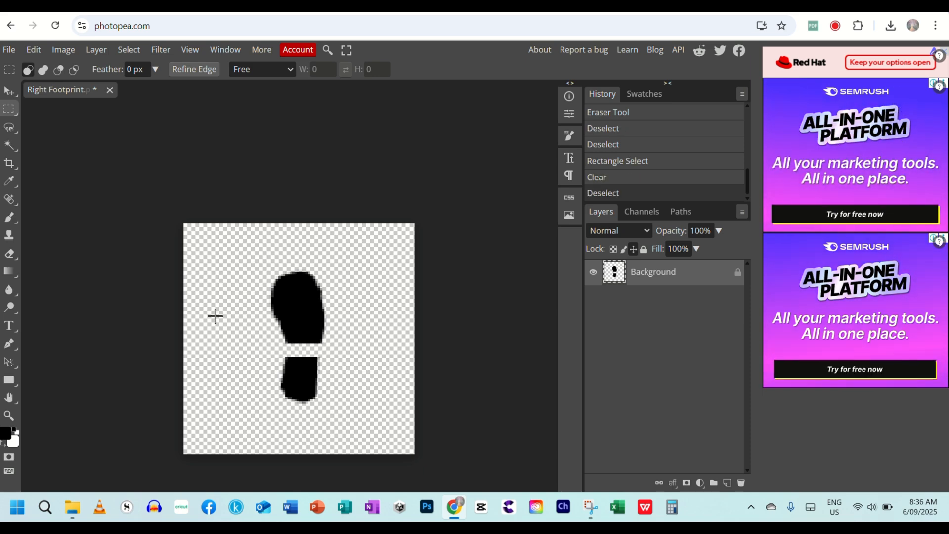
Smooth the outer right edge of the sole and the bottom corner of the heel with the size 7 eraser.
key(e)
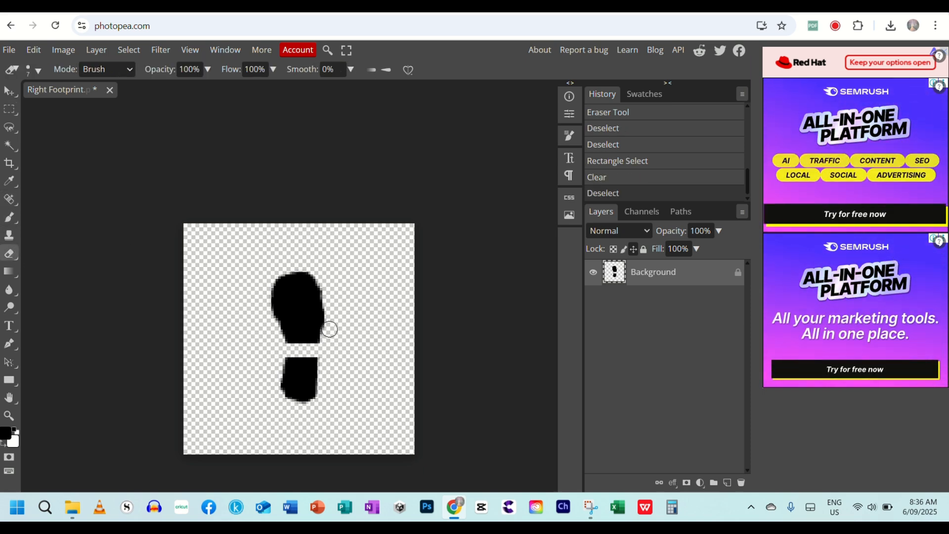
mouse_move(328, 311)
mouse_down()
mouse_move(324, 391)
mouse_move(300, 409)
mouse_up()
click(318, 409)
click(321, 403)
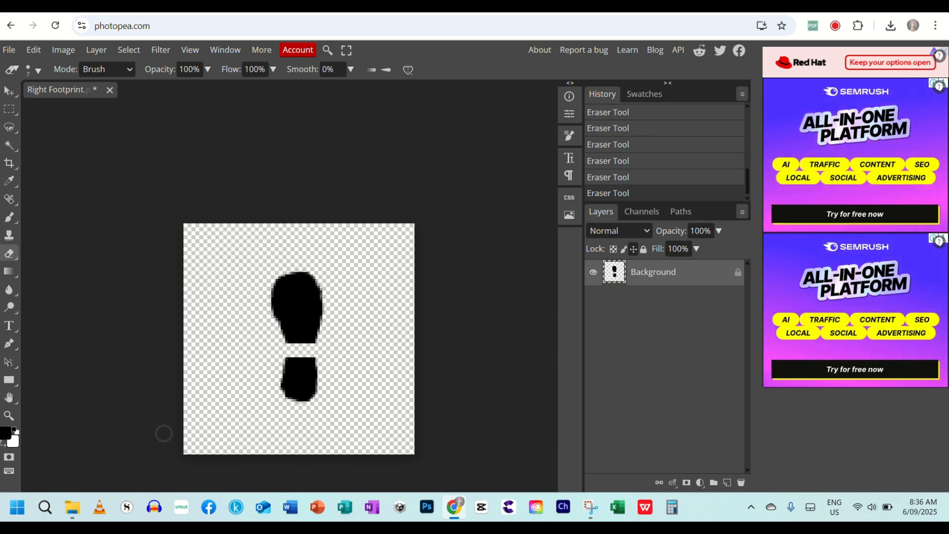
Export the footprint as a 100 by 100 px PNG named Right Footprint.
click(9, 50)
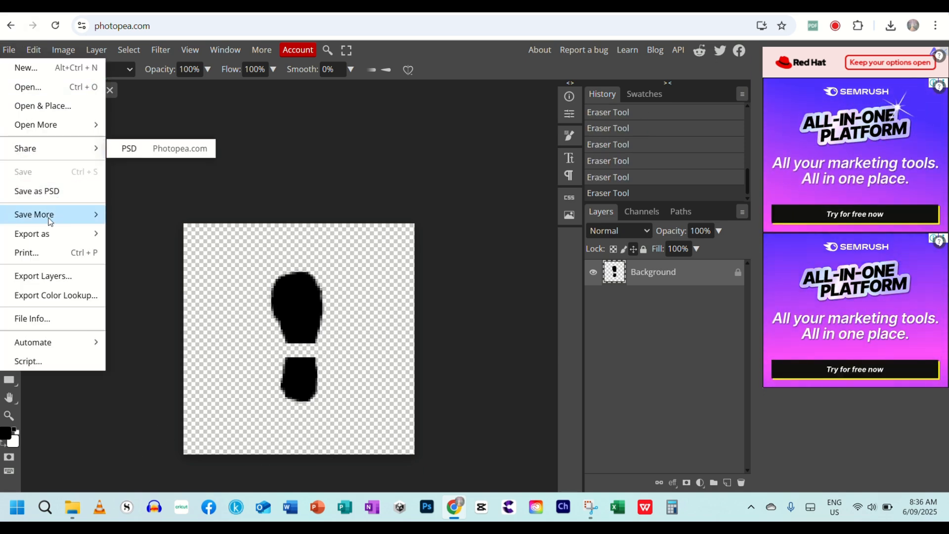
mouse_move(53, 235)
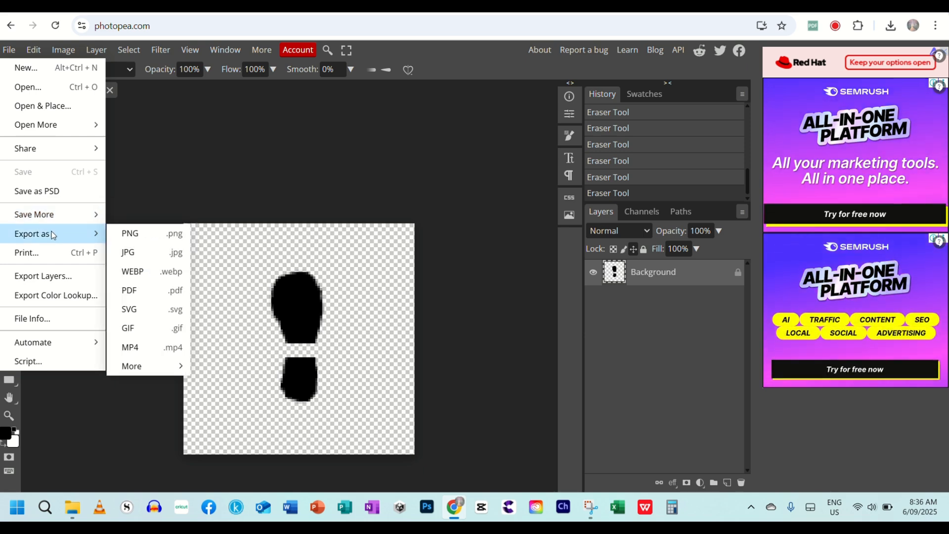
click(141, 233)
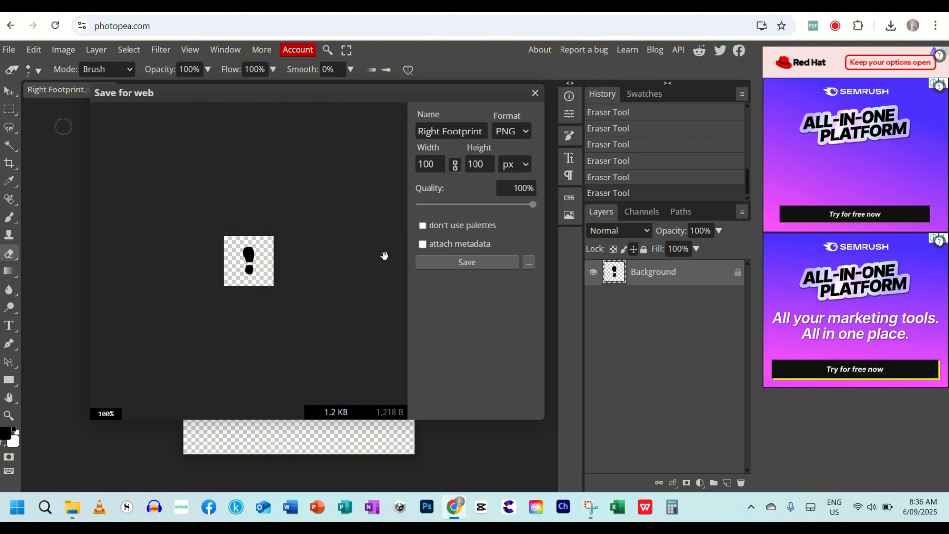
click(489, 155)
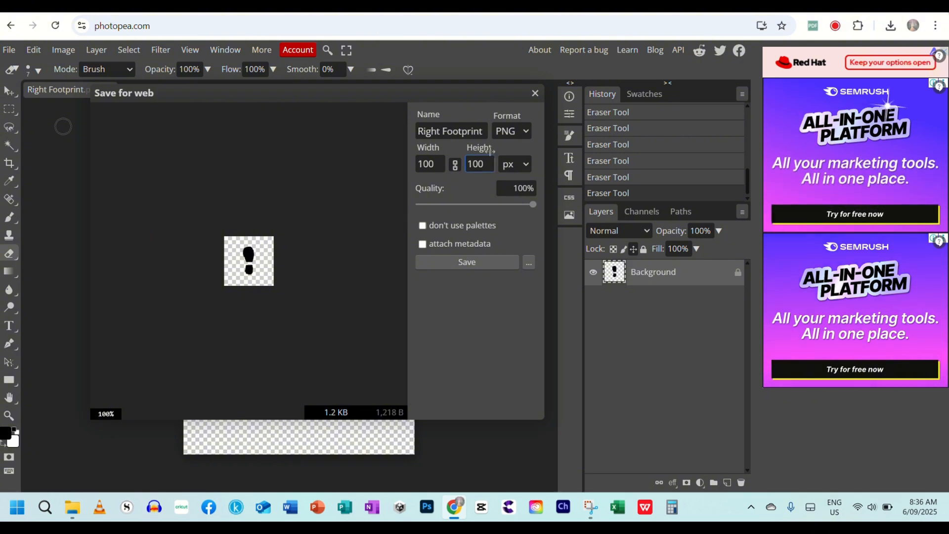
click(467, 263)
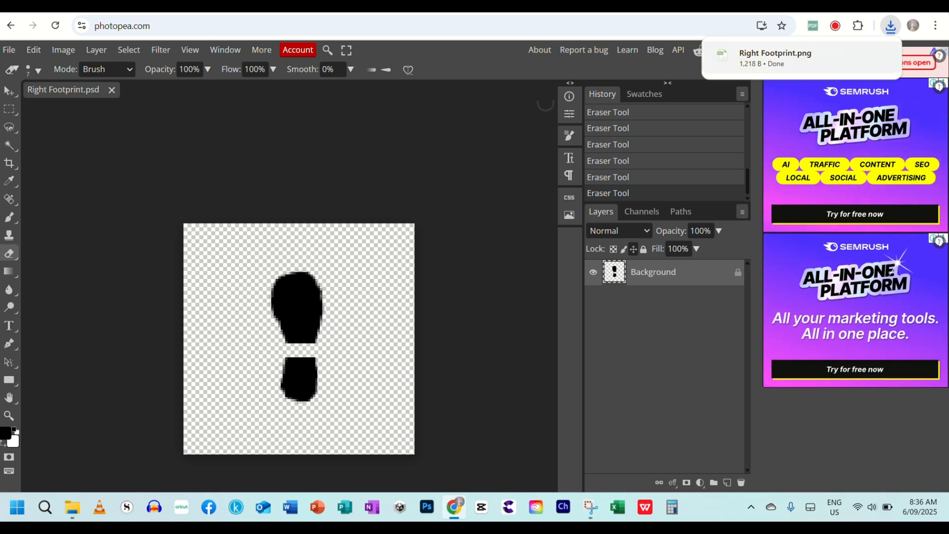
Unlock the Background layer and flip the footprint horizontally.
click(33, 50)
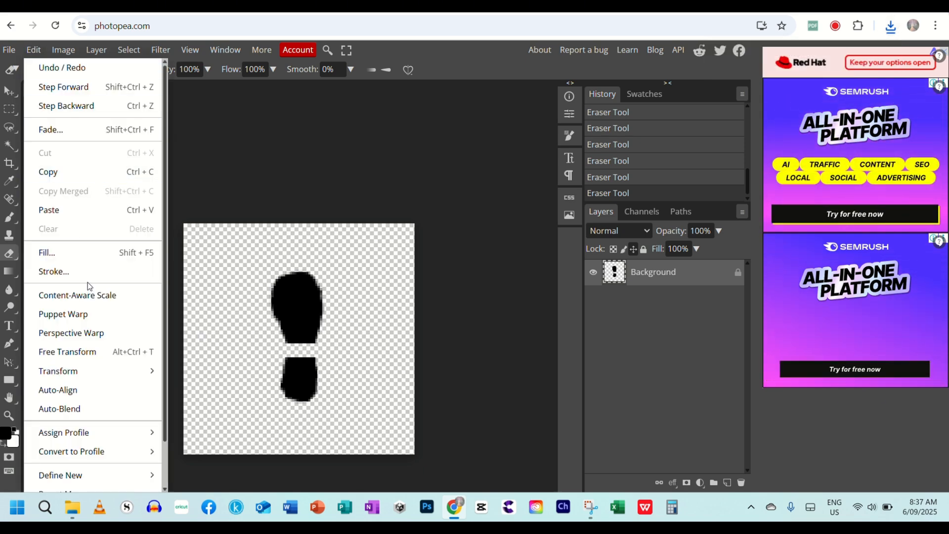
mouse_move(105, 376)
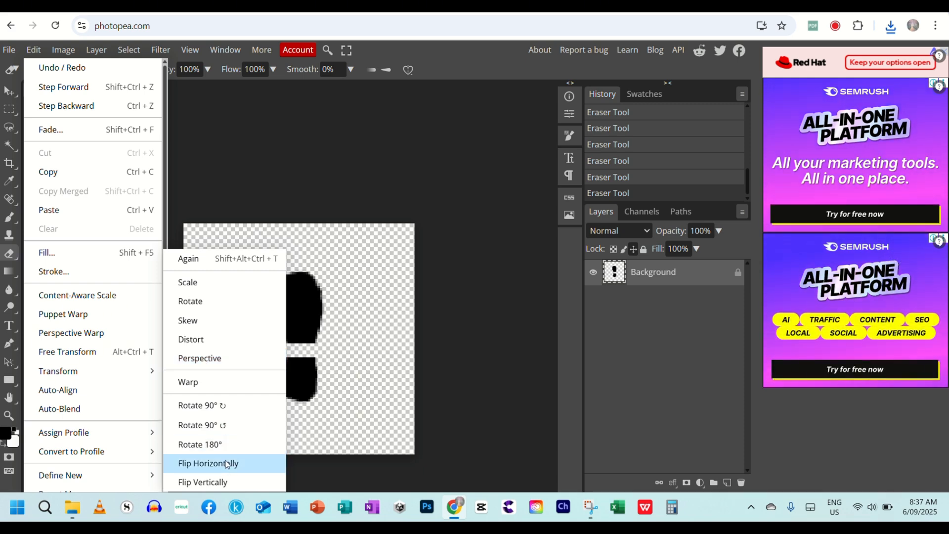
click(207, 463)
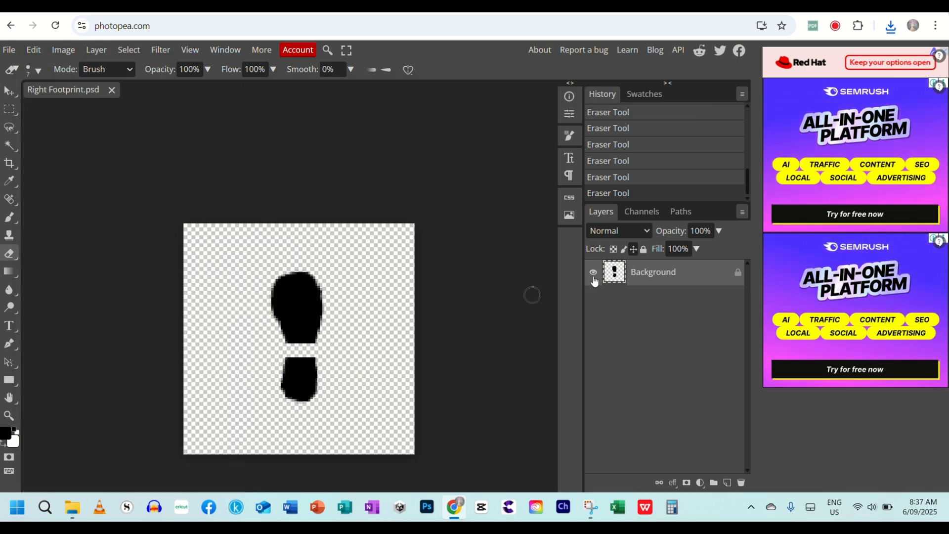
click(738, 272)
click(30, 52)
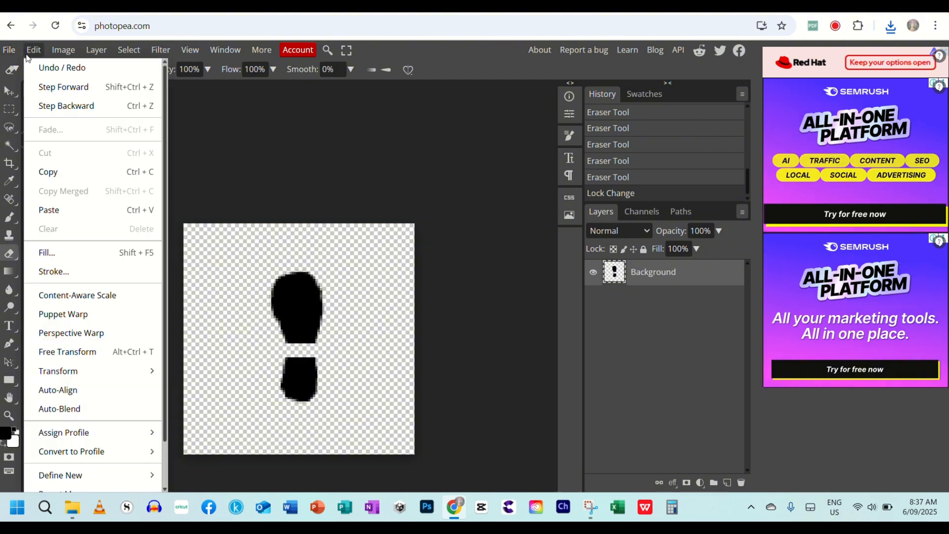
mouse_move(108, 366)
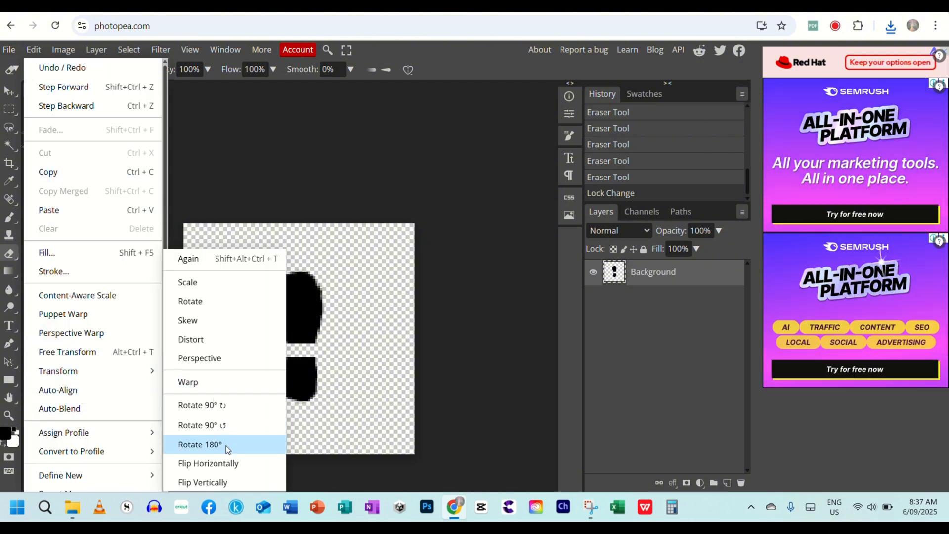
click(213, 463)
Export the mirrored footprint as a PNG named Left Footprint.
click(9, 50)
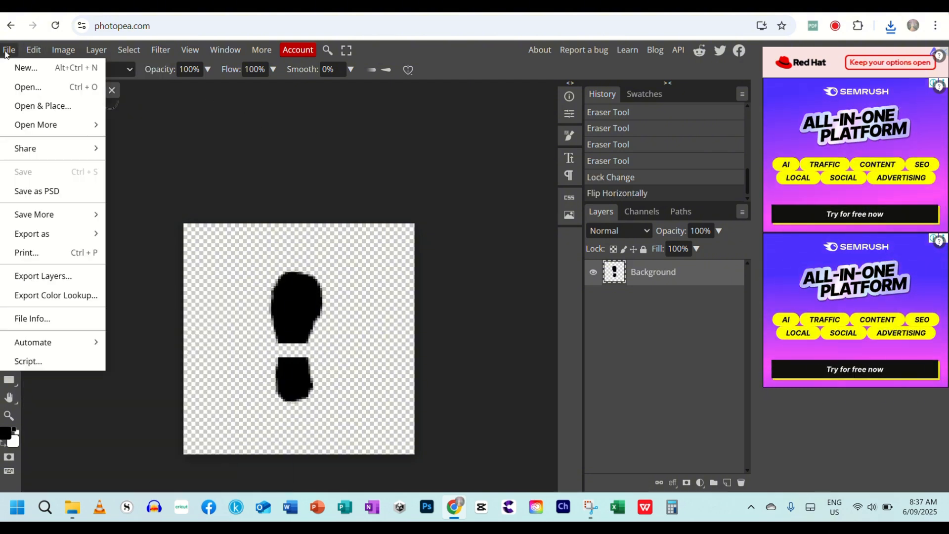
mouse_move(61, 230)
click(129, 233)
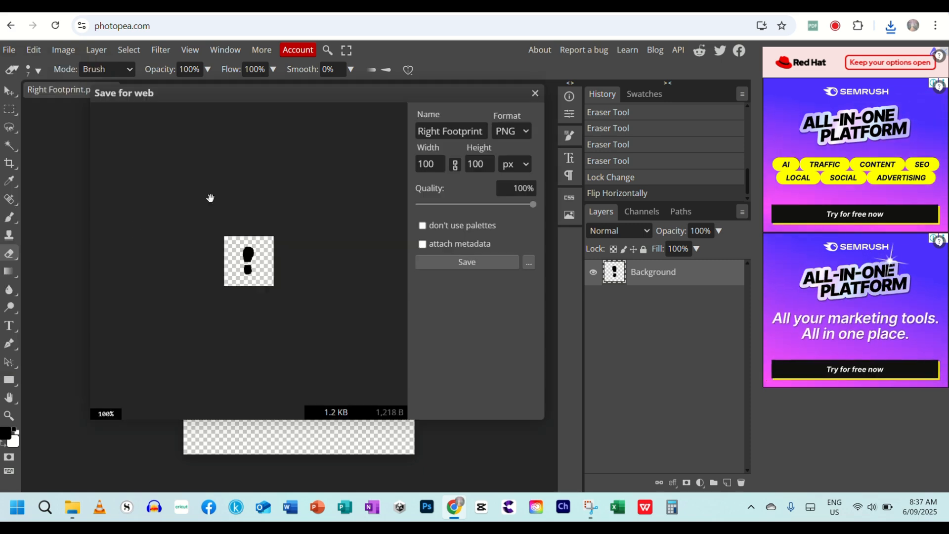
drag(441, 132, 409, 132)
text(Left)
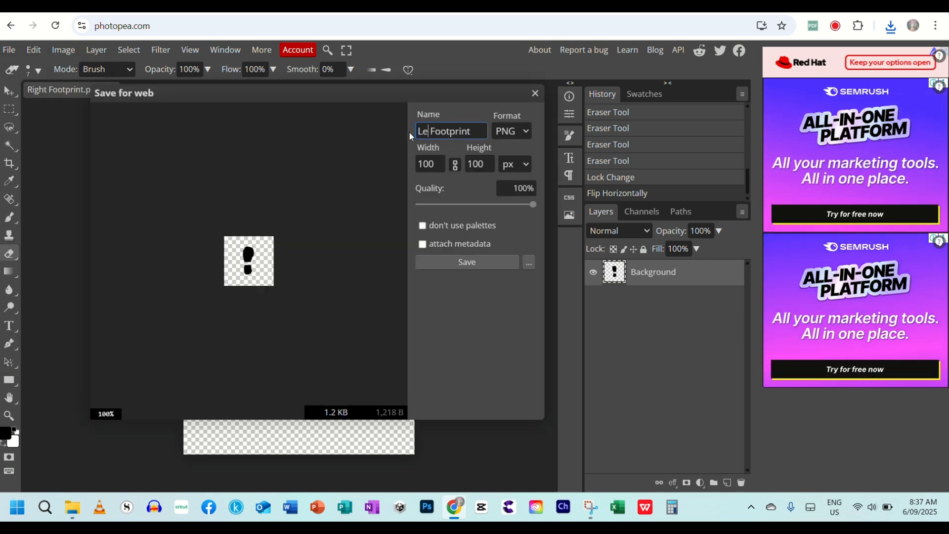
click(478, 262)
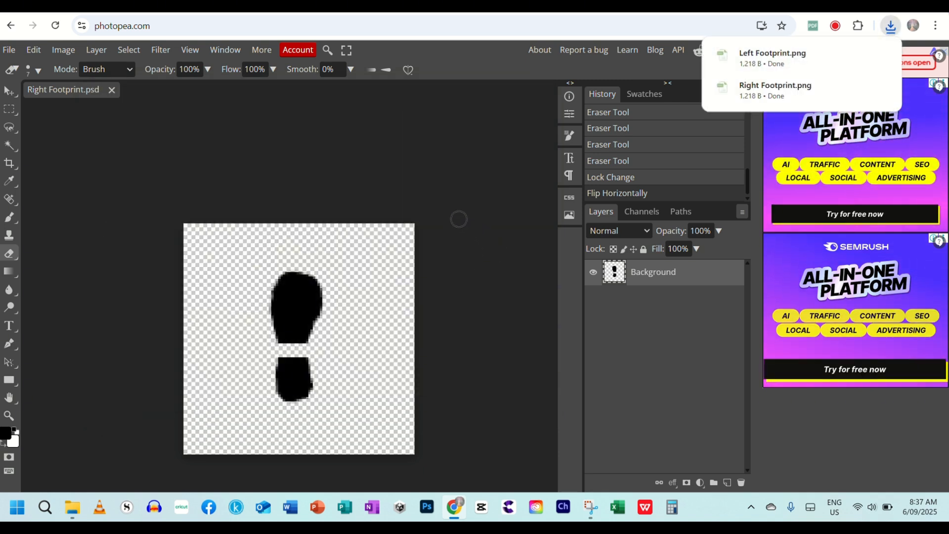